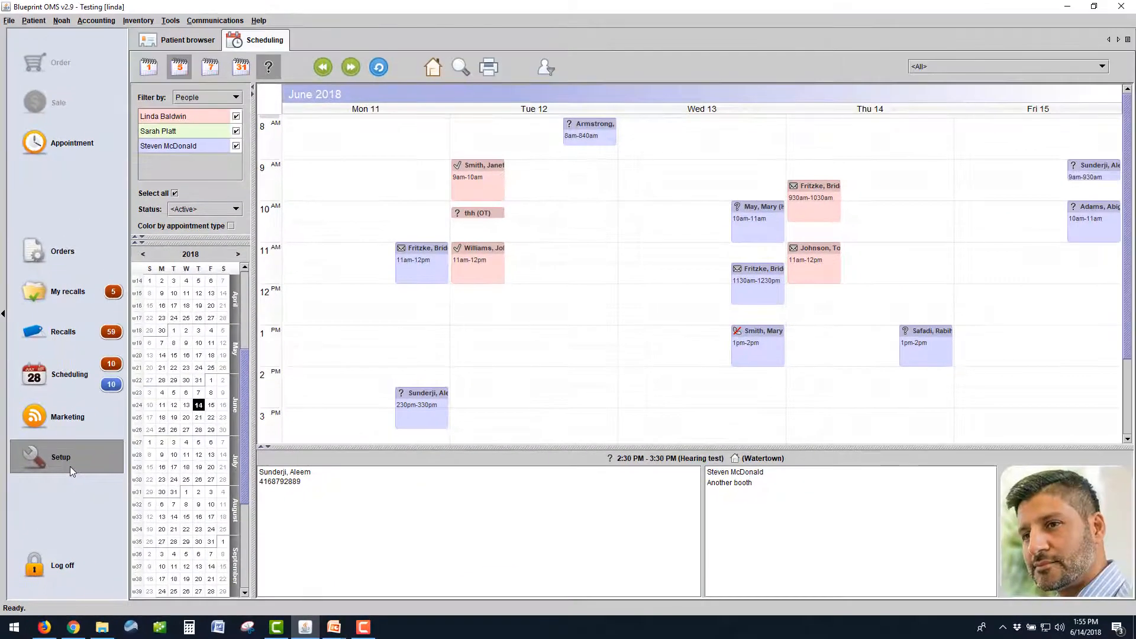
# Enable online booking under Setup > Scheduling and advance the wizard to the locations step.
pyautogui.click(100, 394)
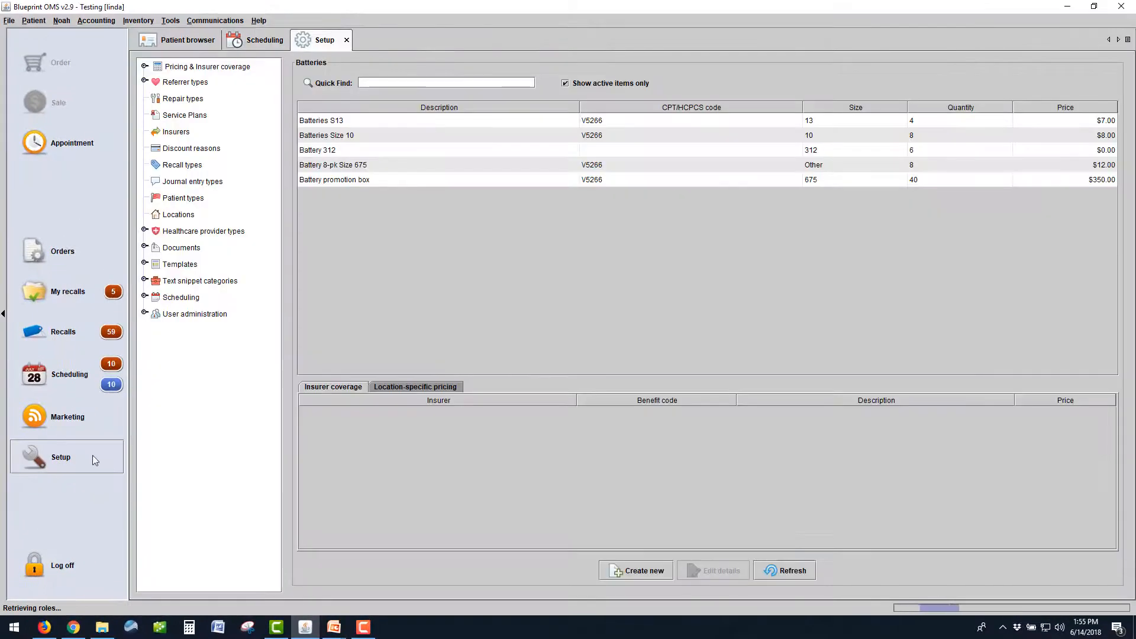
pyautogui.click(145, 297)
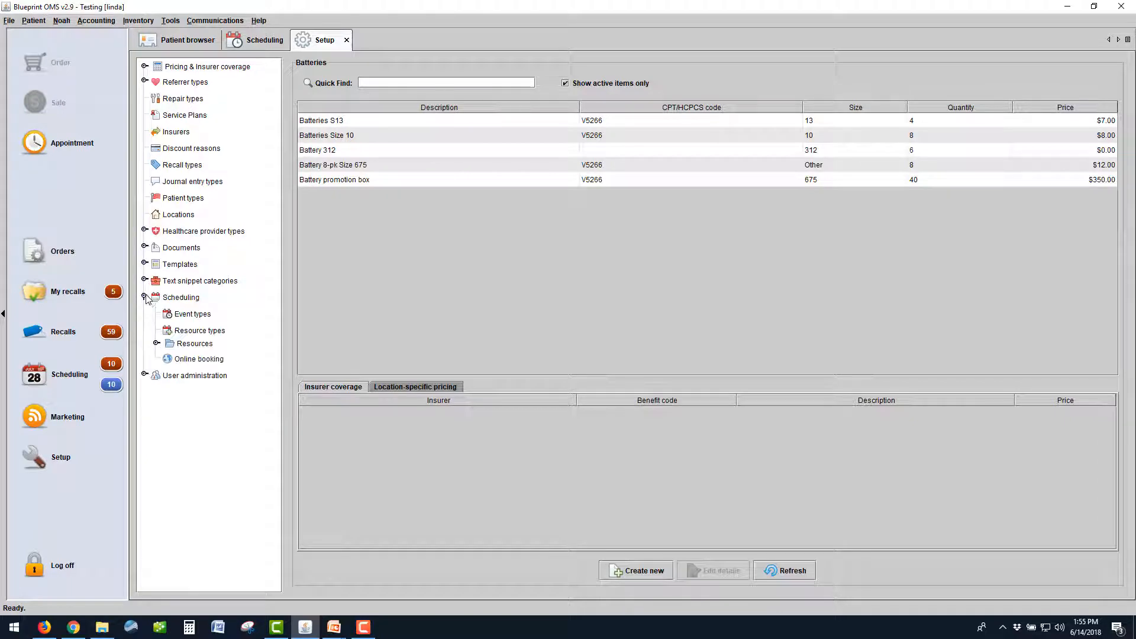
pyautogui.click(197, 359)
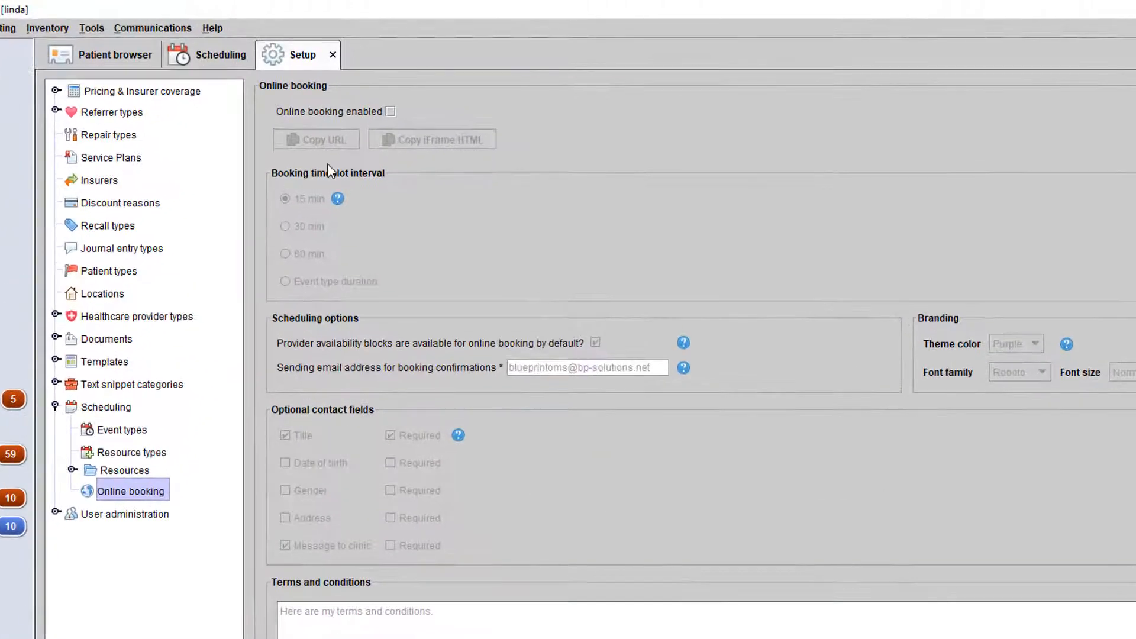
pyautogui.click(391, 112)
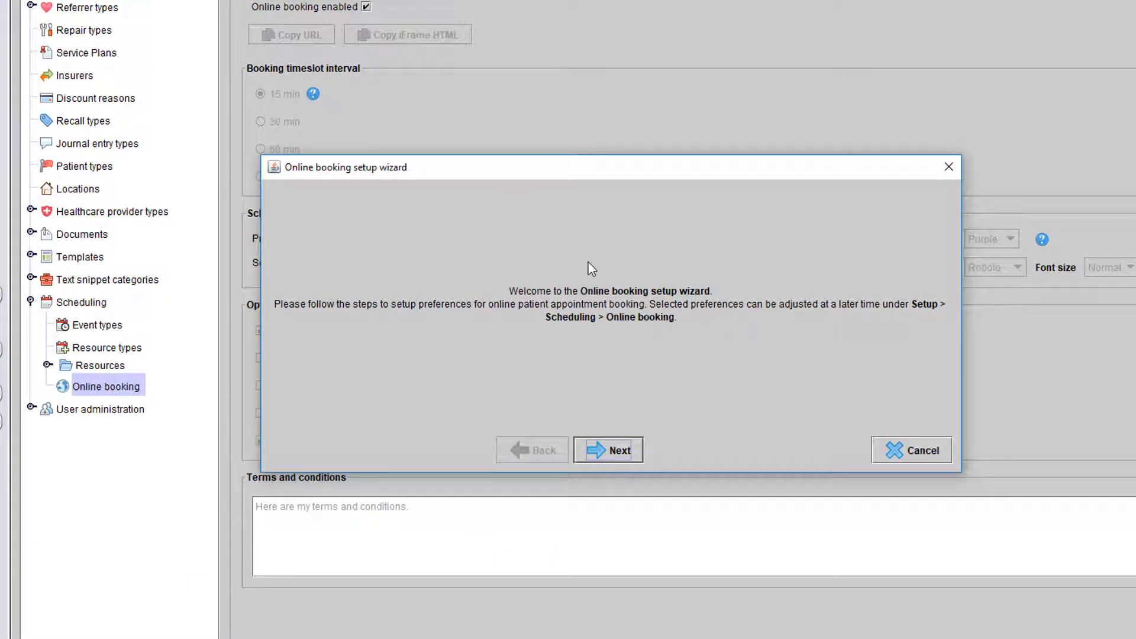
pyautogui.click(621, 452)
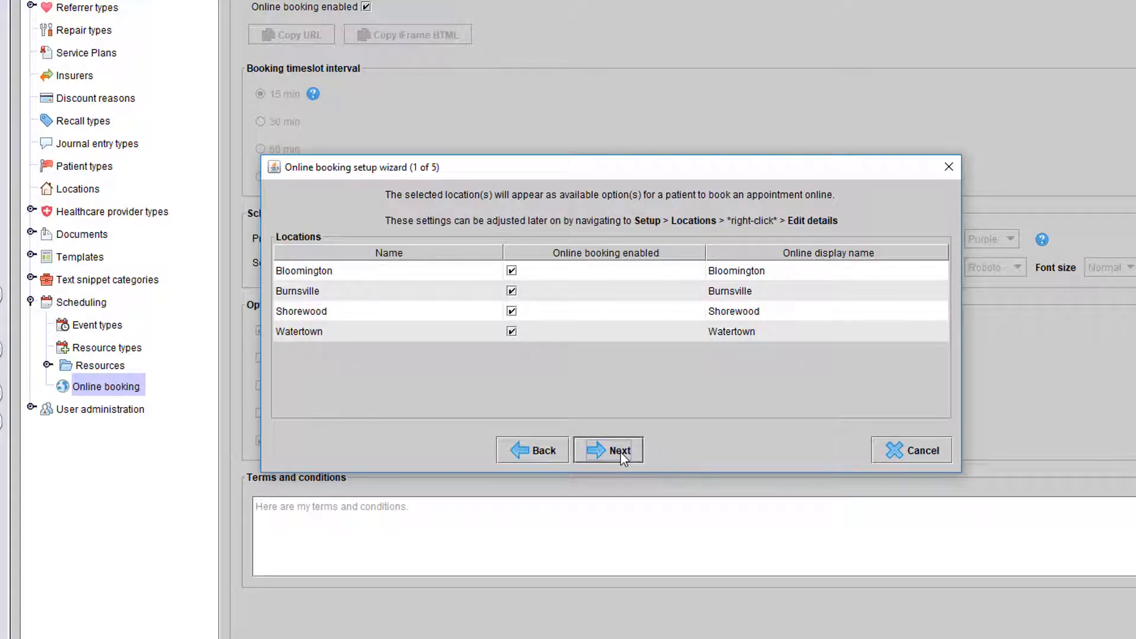
# Move through the Providers and availability steps to the event types step, checking the first provider's display name.
pyautogui.click(620, 452)
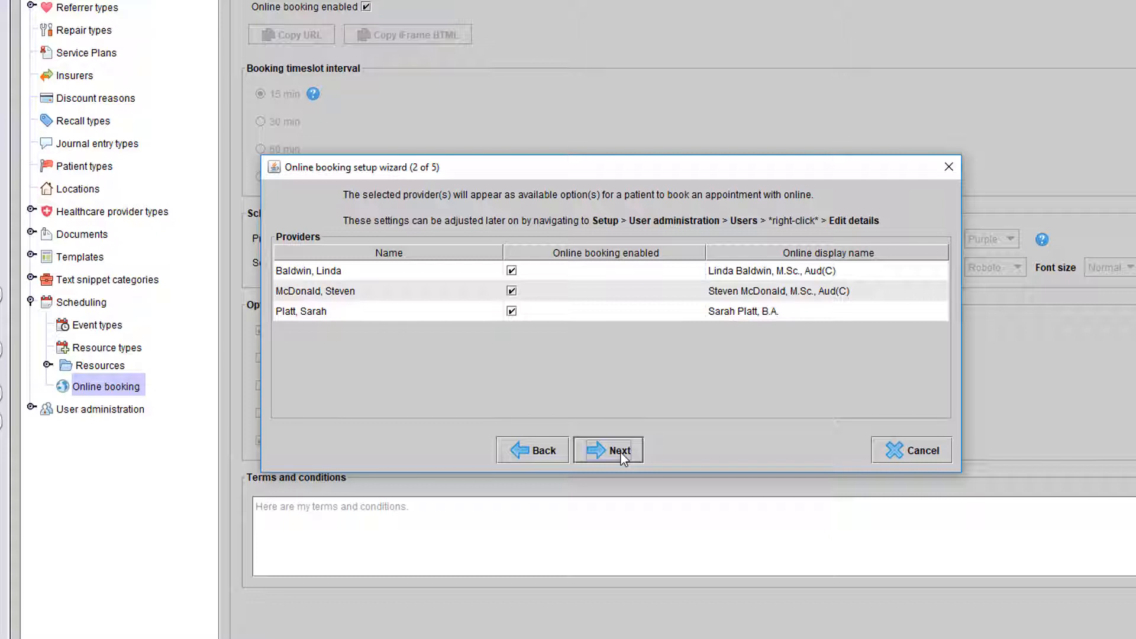
pyautogui.doubleClick(848, 272)
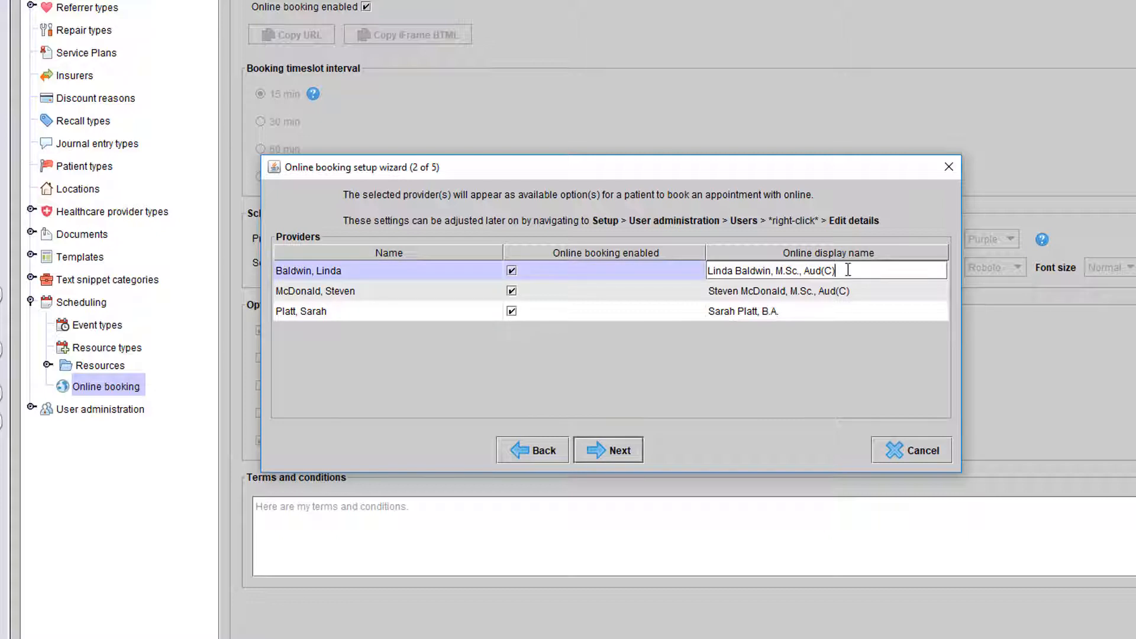
pyautogui.click(636, 453)
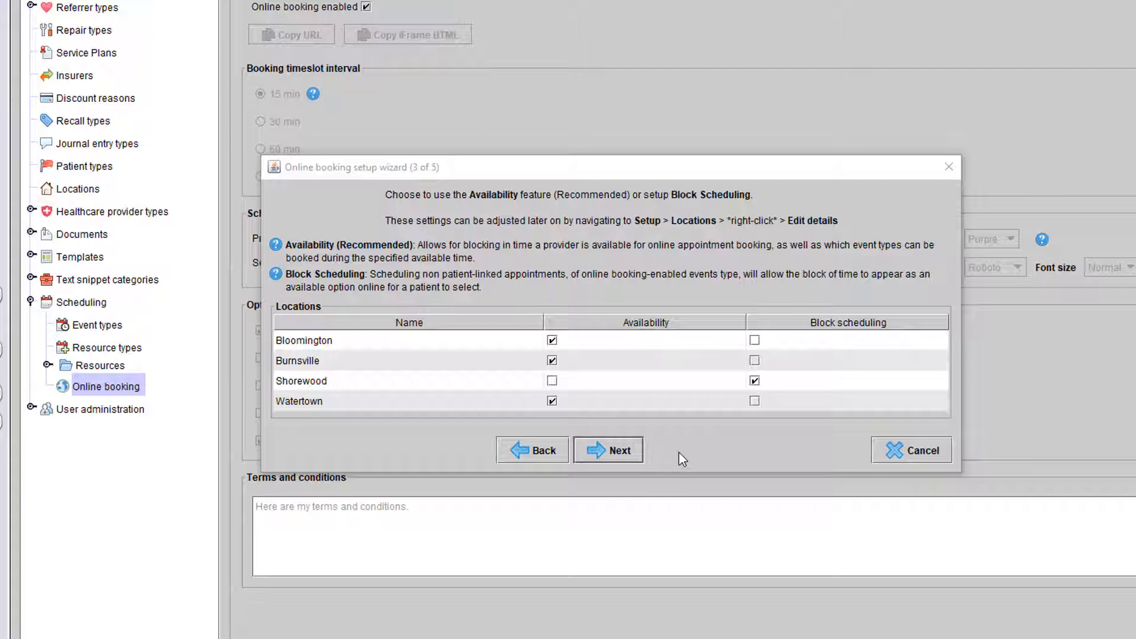
pyautogui.click(612, 455)
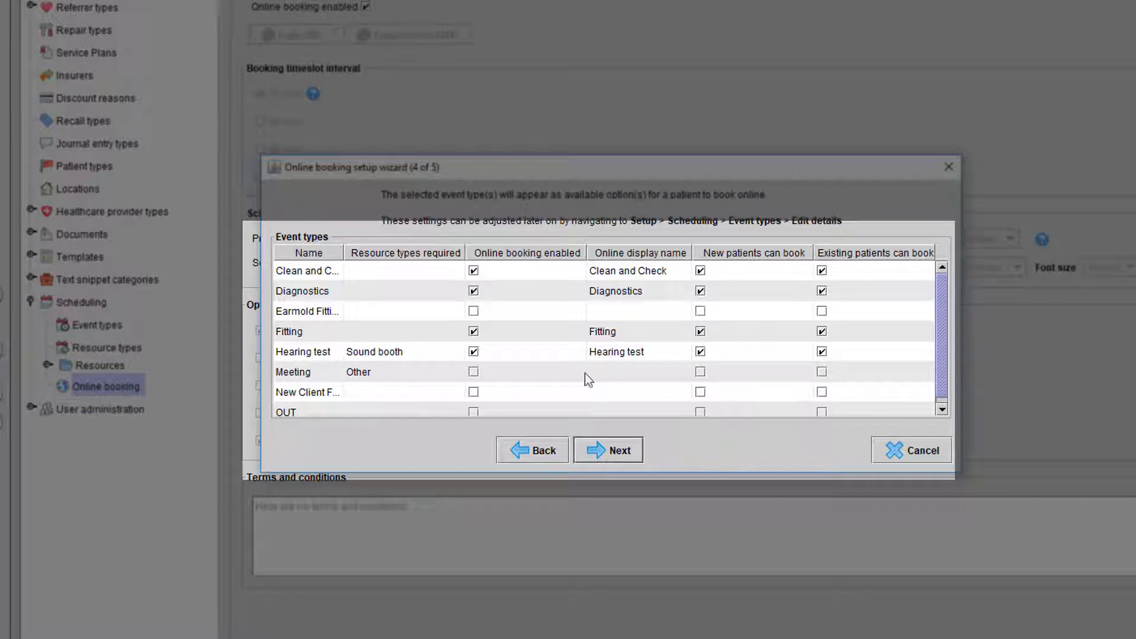
# Restrict online Hearing test bookings to new patients only and continue to step 5 of 5.
pyautogui.doubleClick(662, 356)
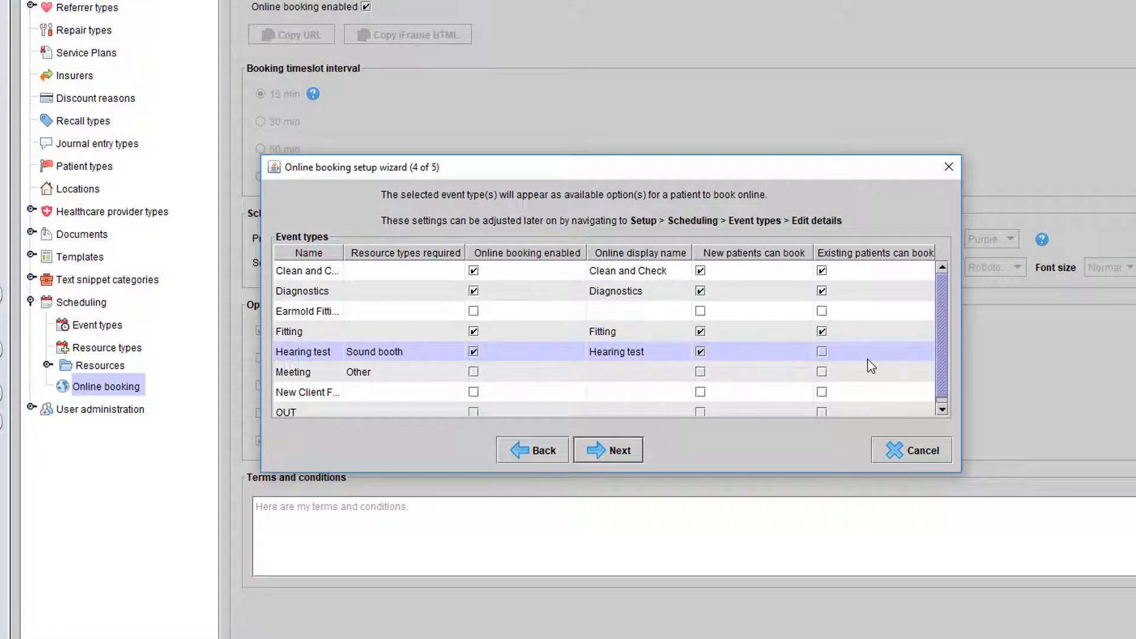
pyautogui.click(867, 359)
pyautogui.click(640, 452)
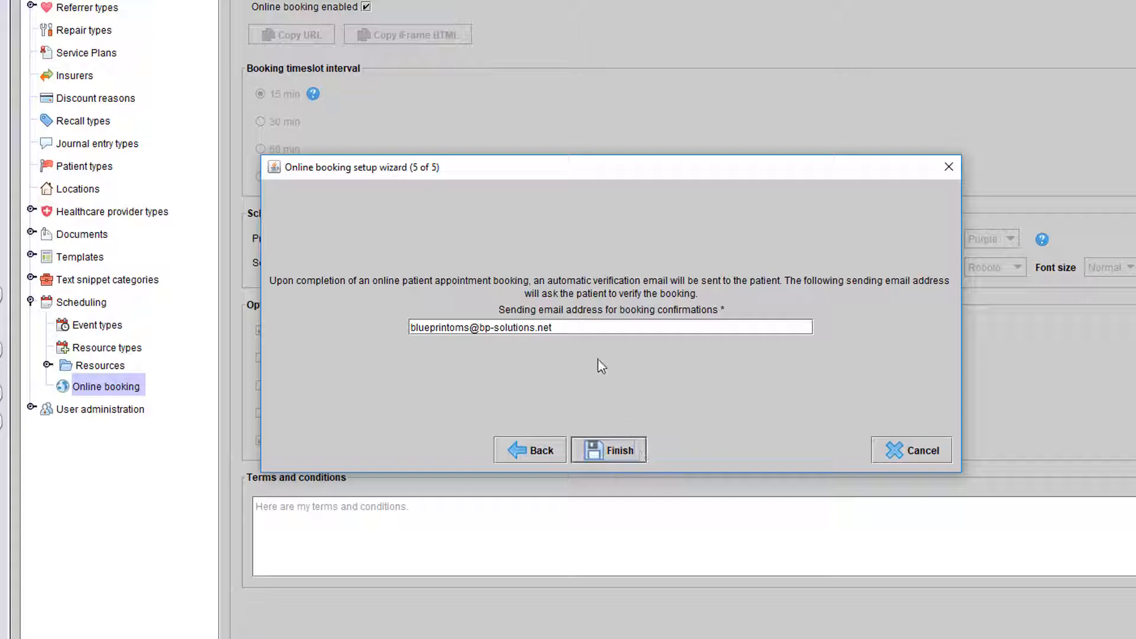
# Review the confirmation sender e-mail address and finish the online booking wizard.
pyautogui.moveTo(577, 326); pyautogui.dragTo(398, 324)
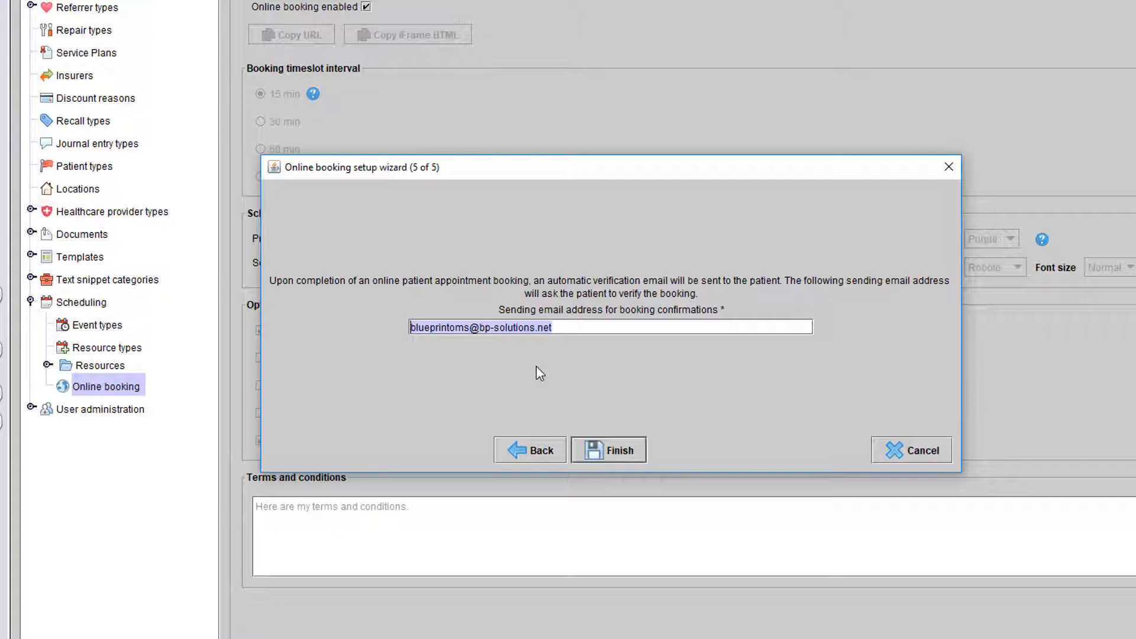
pyautogui.click(634, 449)
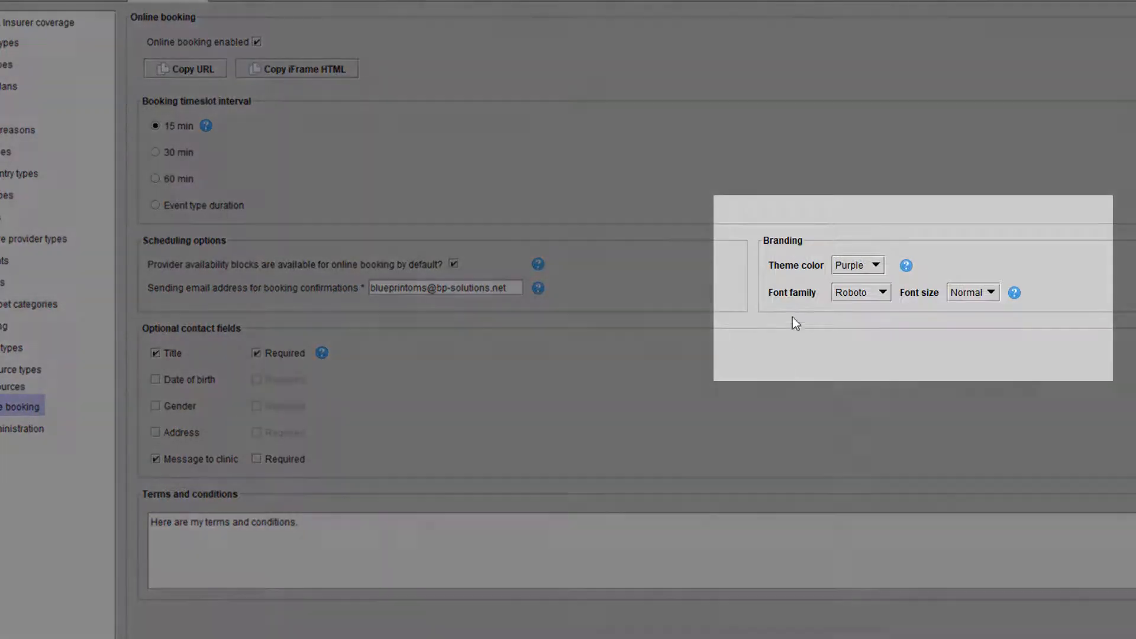
# Keep the Purple theme colour, add Address to the contact fields, and edit the terms and conditions.
pyautogui.click(871, 265)
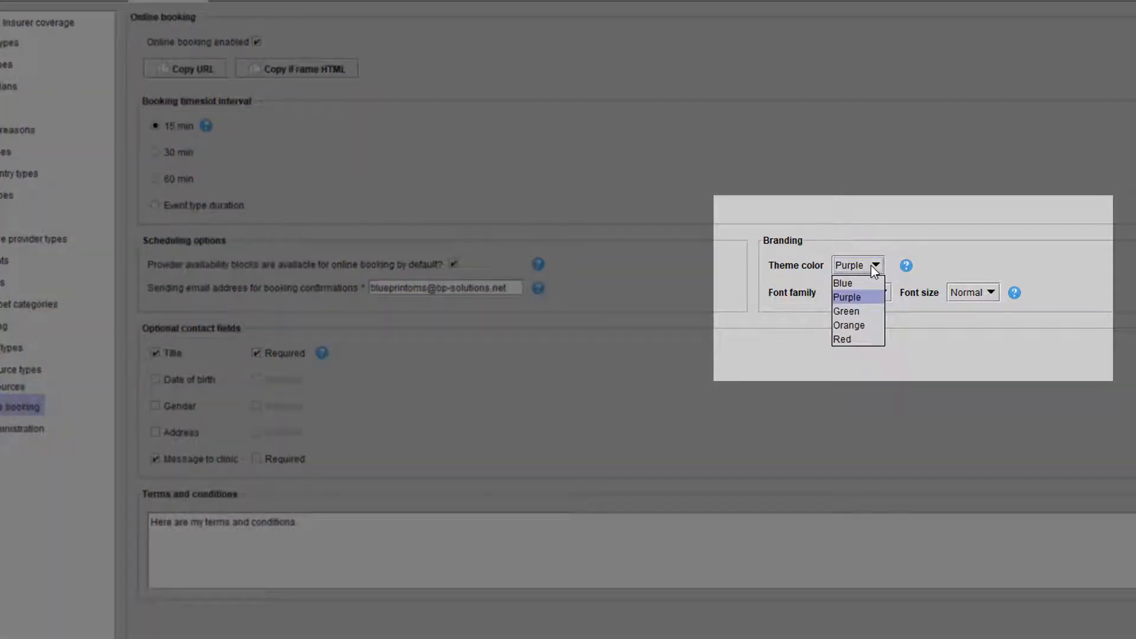
pyautogui.click(871, 265)
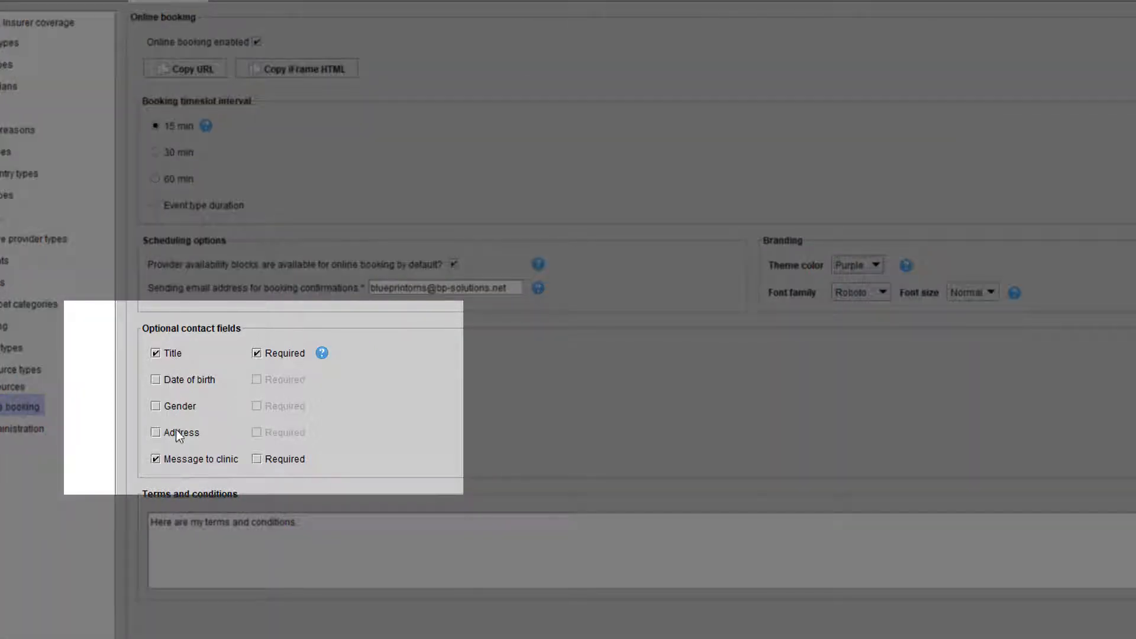
pyautogui.click(157, 432)
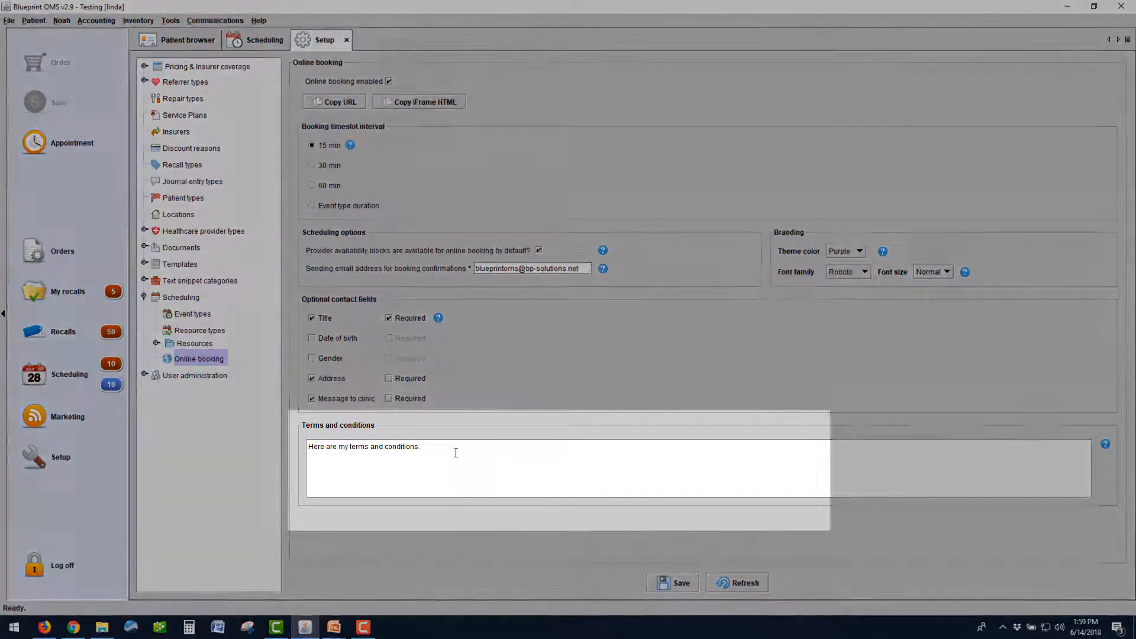
pyautogui.click(455, 452)
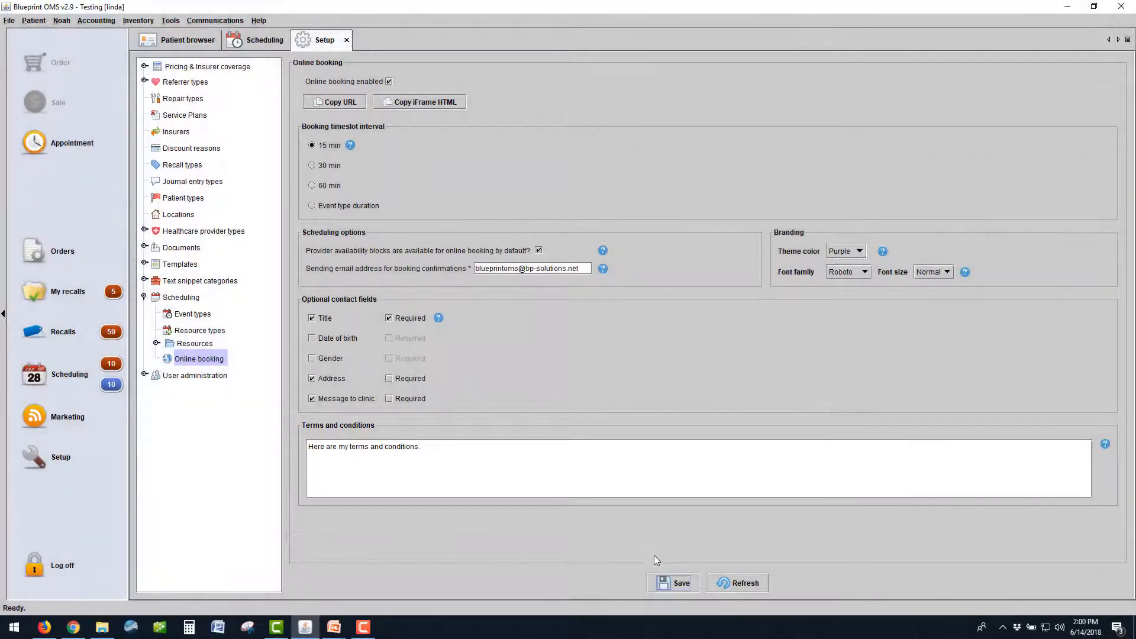
# Save the booking settings, copy the iFrame embed HTML and booking URL, and return to Scheduling.
pyautogui.click(680, 583)
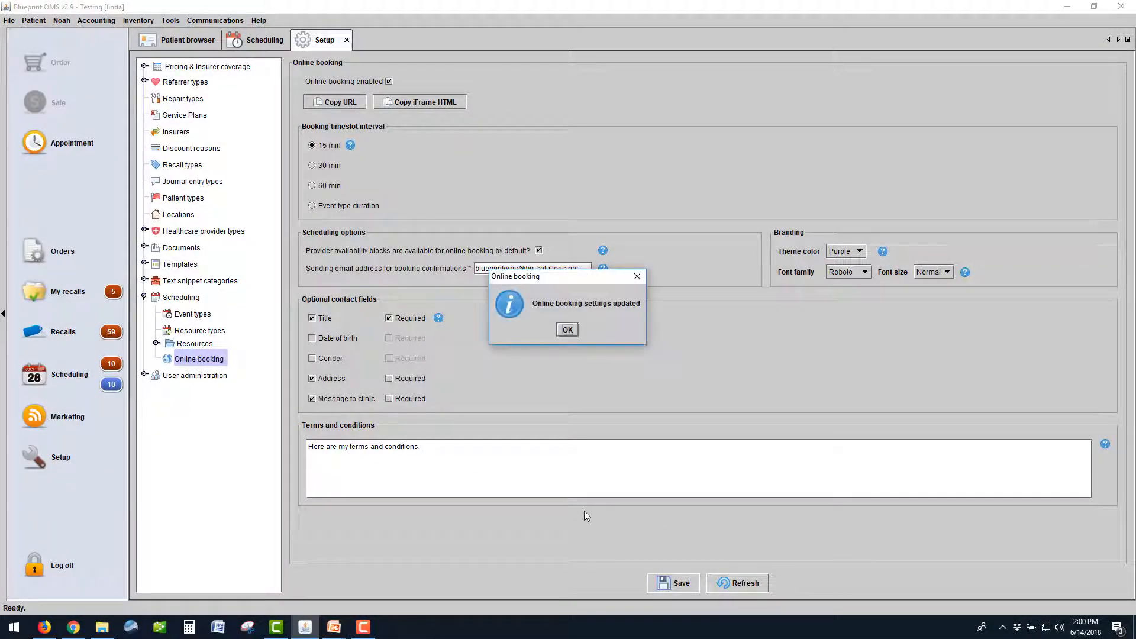
pyautogui.click(570, 331)
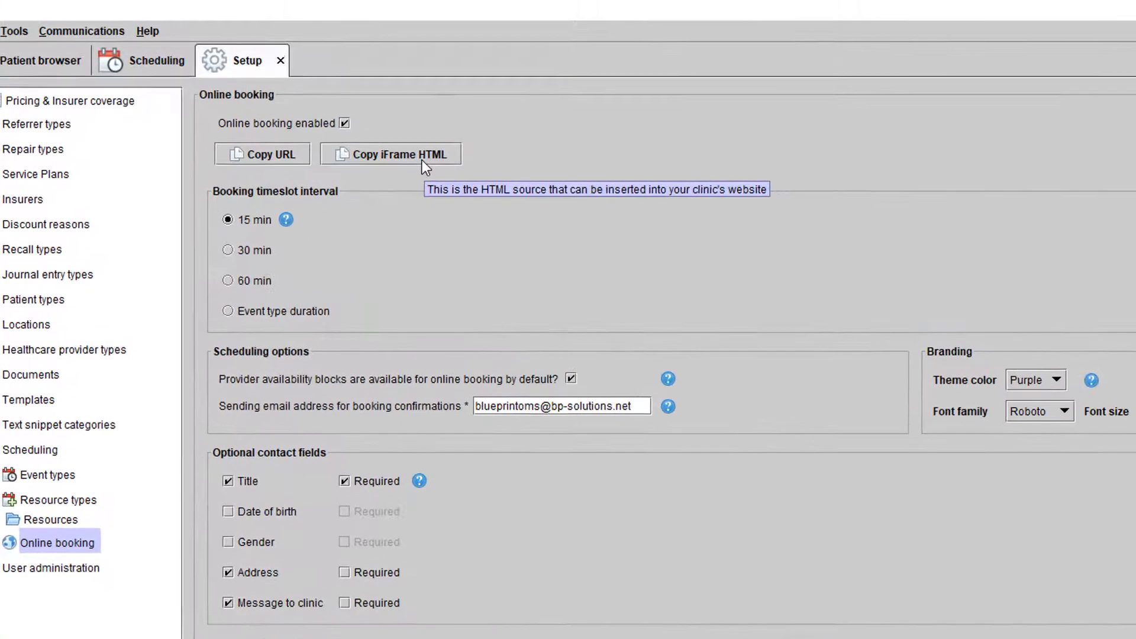
pyautogui.click(433, 127)
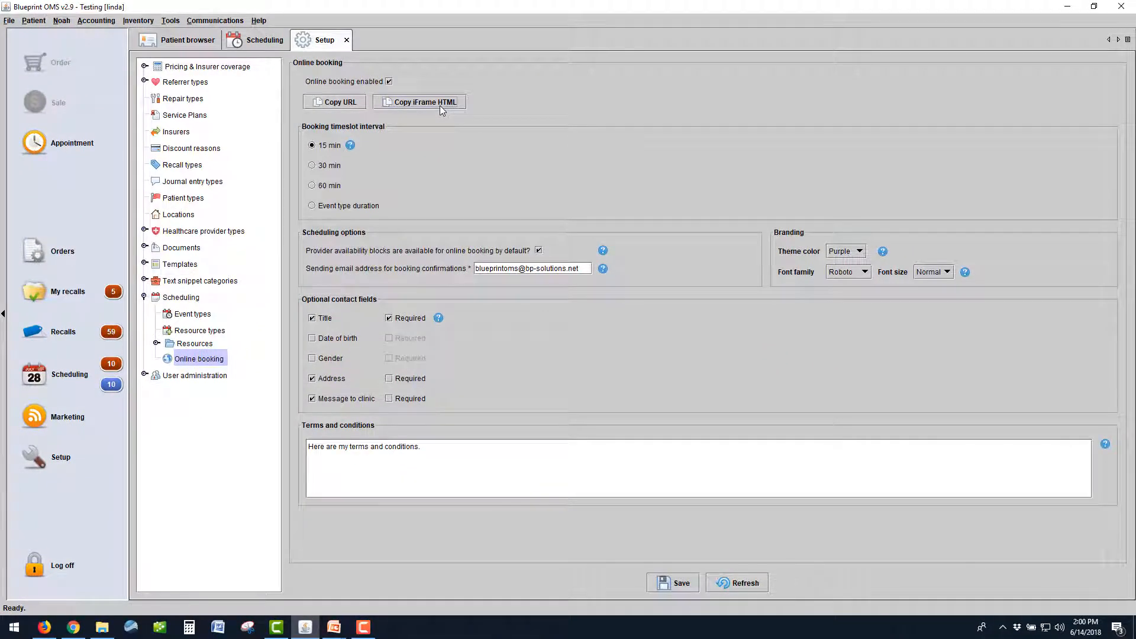
pyautogui.click(342, 102)
pyautogui.click(278, 43)
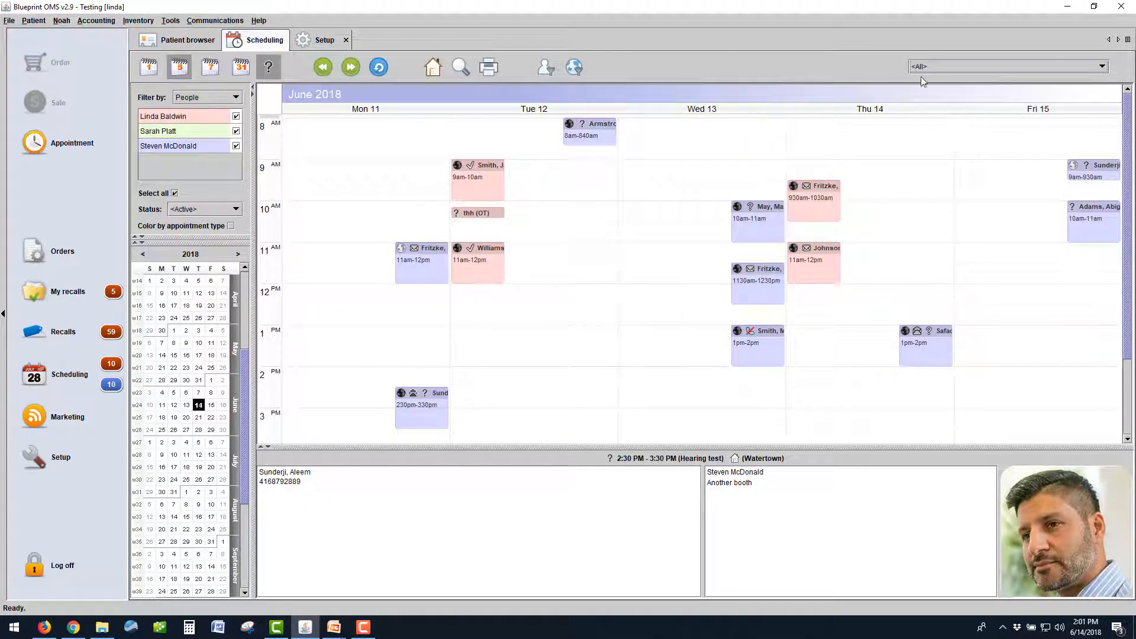
# Filter the calendar to Watertown, show provider availability through 4 PM, and hide the second provider.
pyautogui.click(957, 66)
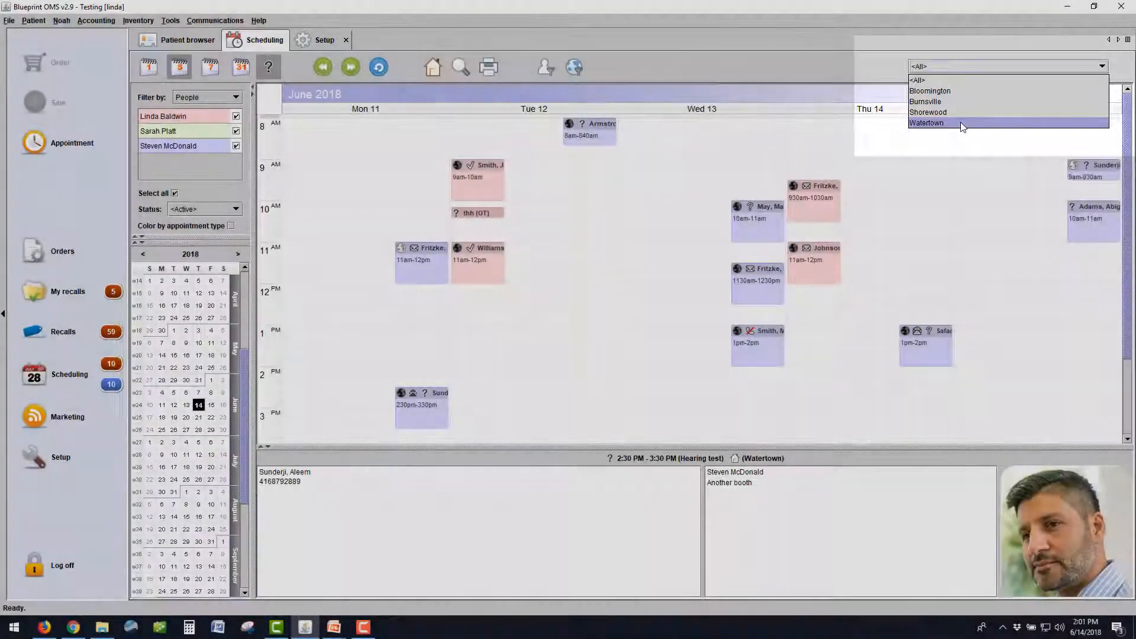
pyautogui.click(959, 123)
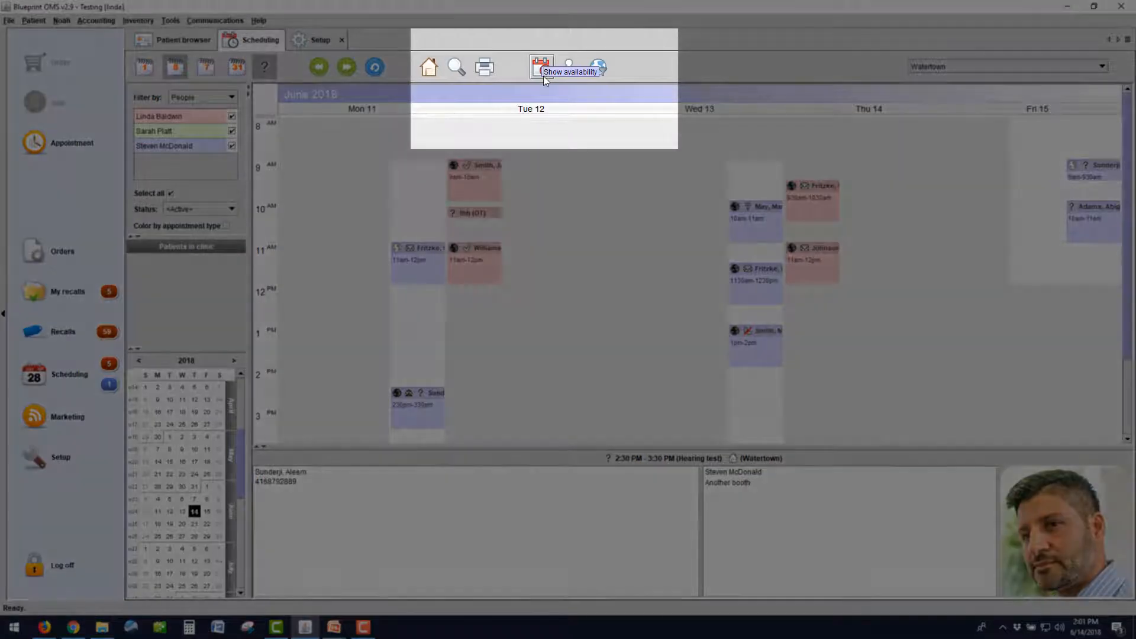
pyautogui.click(541, 74)
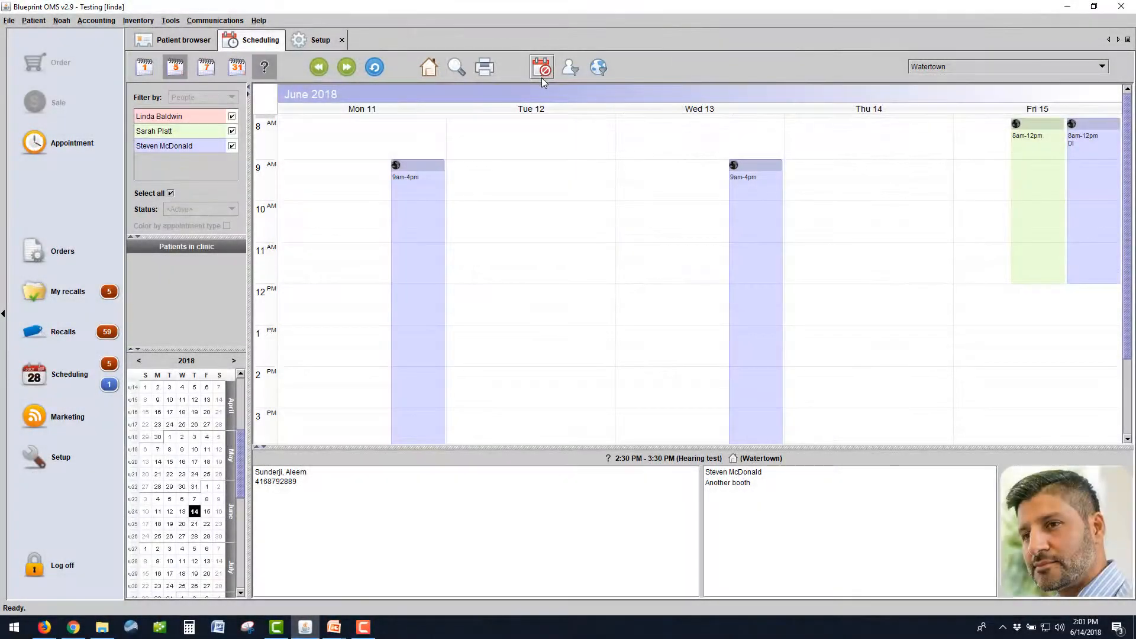
pyautogui.moveTo(580, 445); pyautogui.dragTo(583, 495)
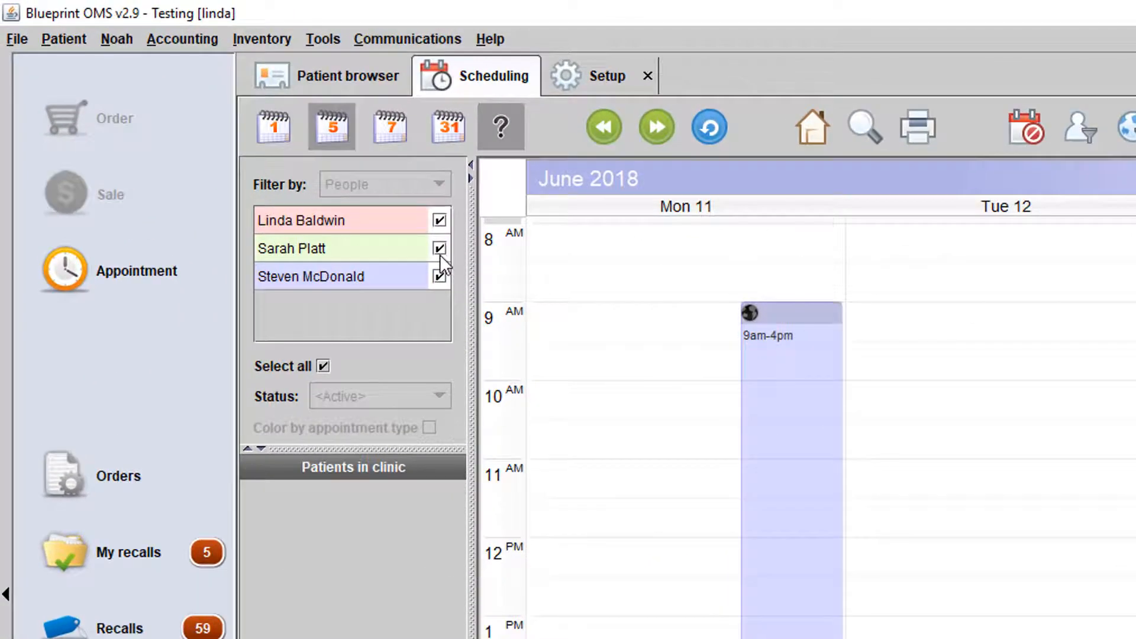
pyautogui.click(439, 252)
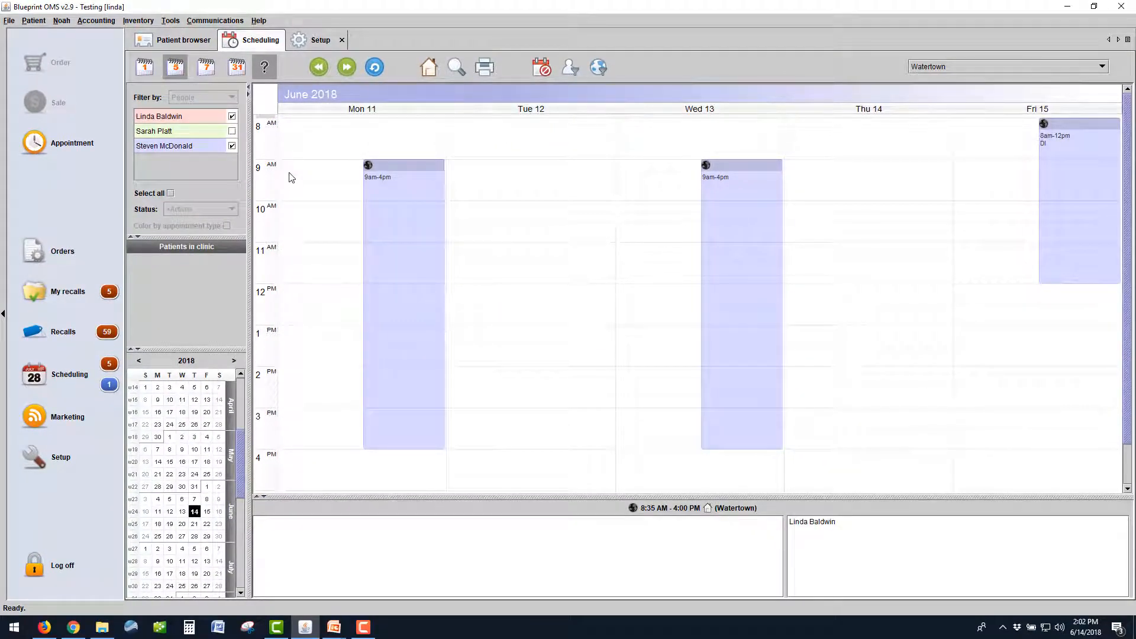
pyautogui.moveTo(290, 171)
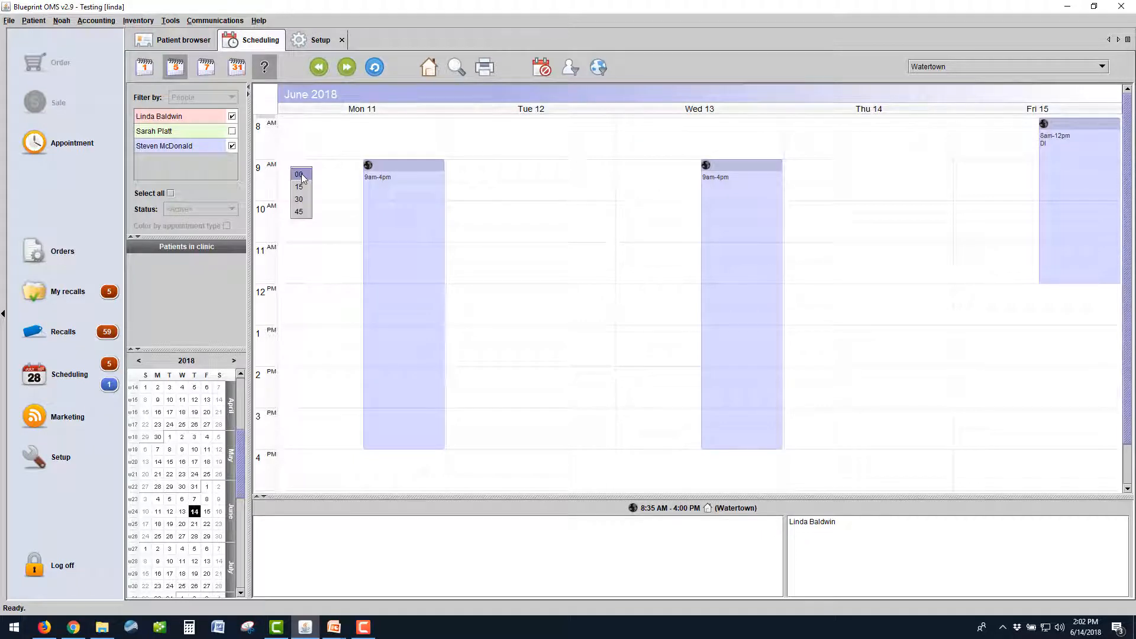
# Add Monday availability on the first provider's calendar running from 8 AM to 4 PM.
pyautogui.click(302, 178)
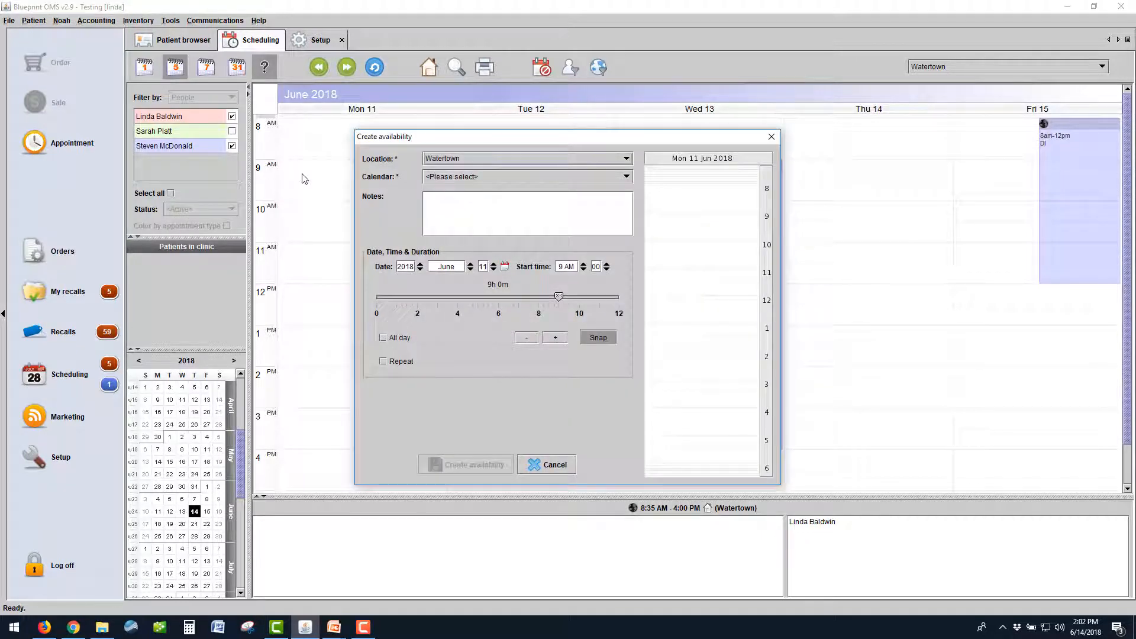
pyautogui.click(477, 177)
pyautogui.click(472, 202)
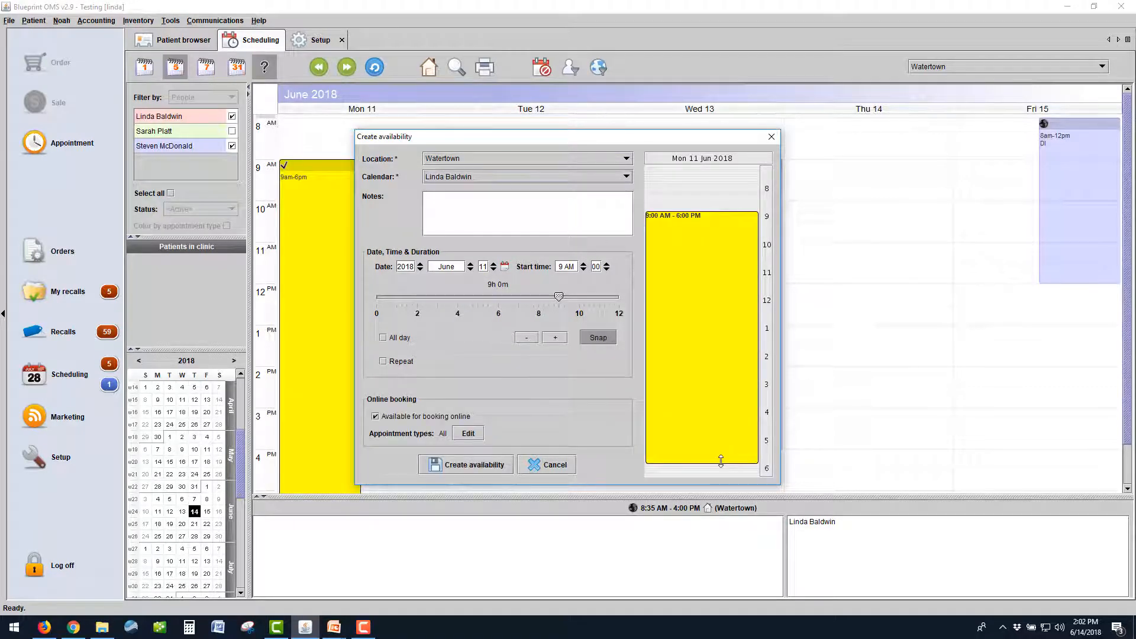
pyautogui.moveTo(715, 421); pyautogui.dragTo(716, 392)
pyautogui.moveTo(723, 434); pyautogui.dragTo(723, 406)
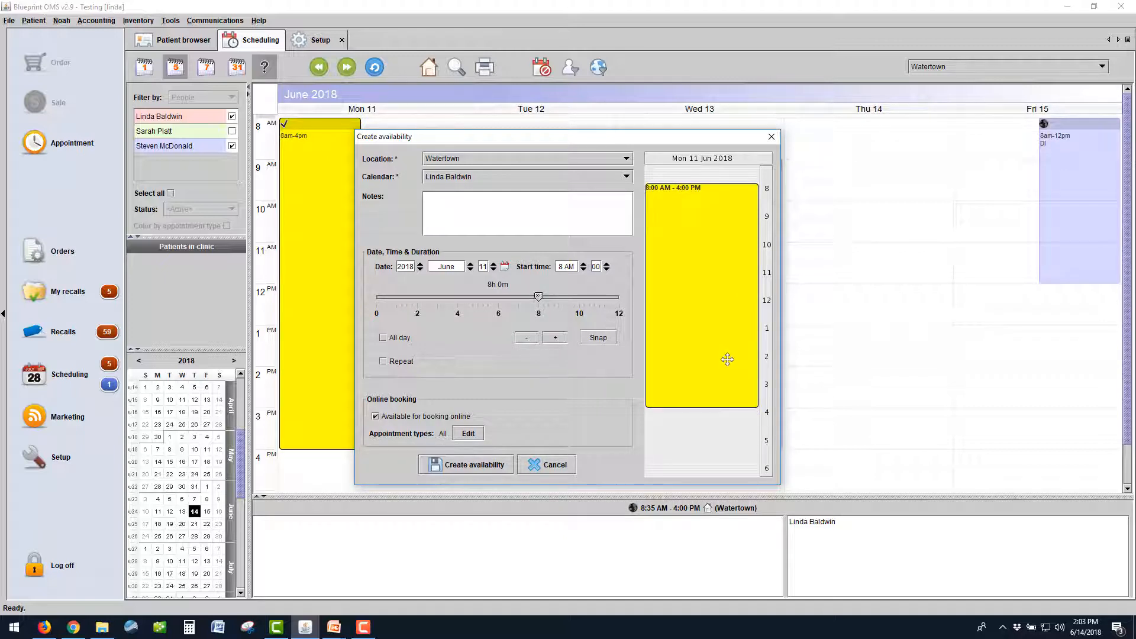
# Make the availability repeat weekly on Monday, Wednesday and Friday.
pyautogui.click(382, 360)
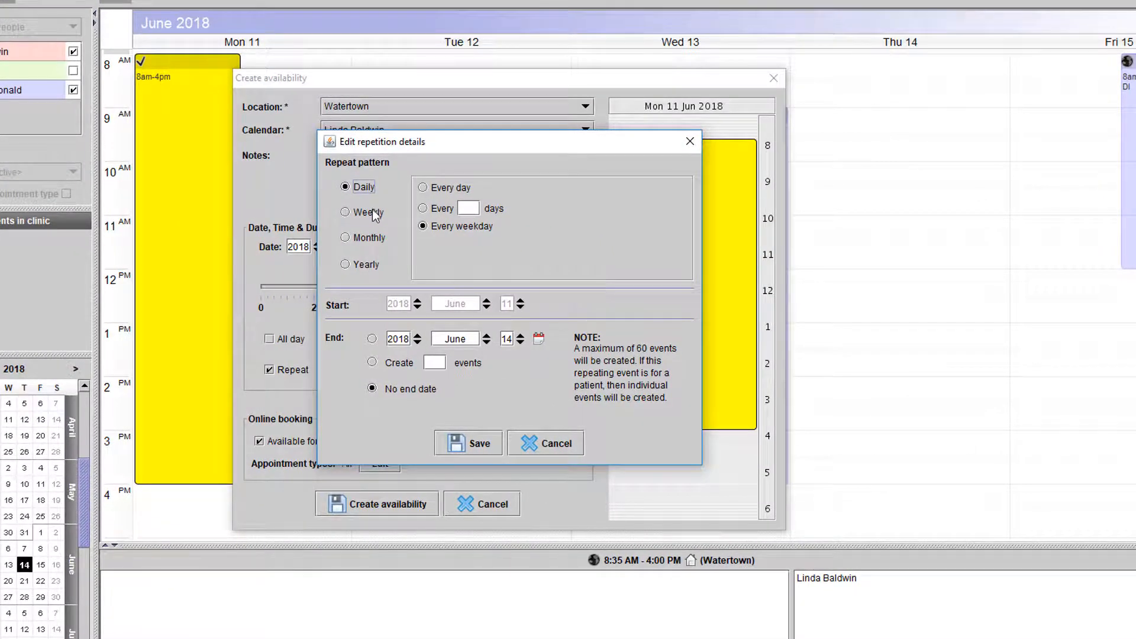
pyautogui.click(372, 211)
pyautogui.click(423, 245)
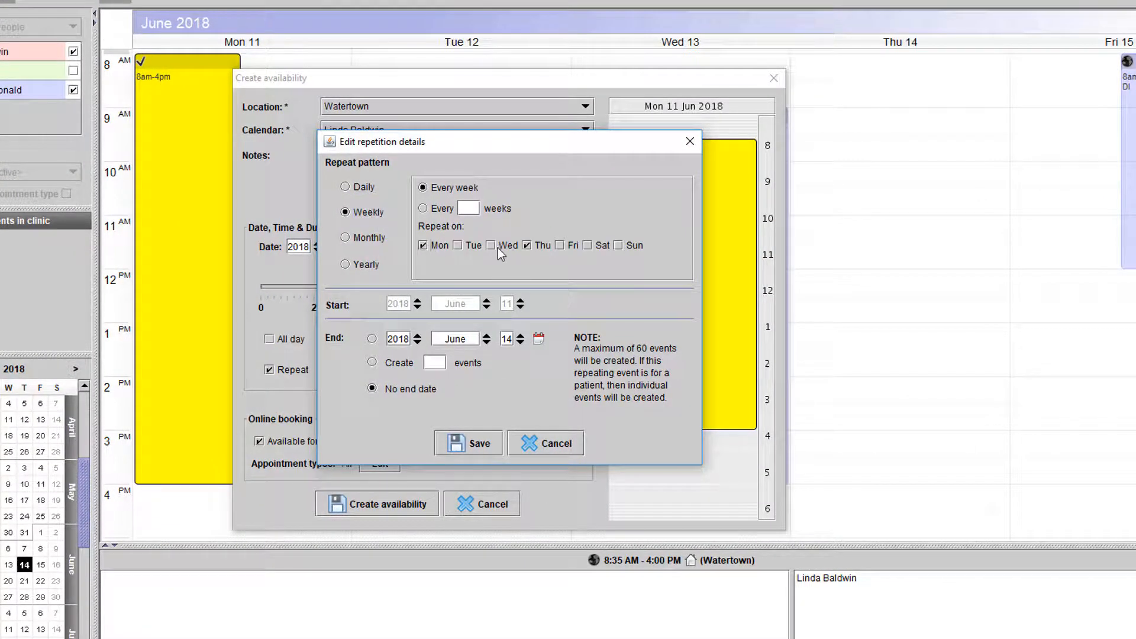
pyautogui.click(495, 245)
pyautogui.click(468, 444)
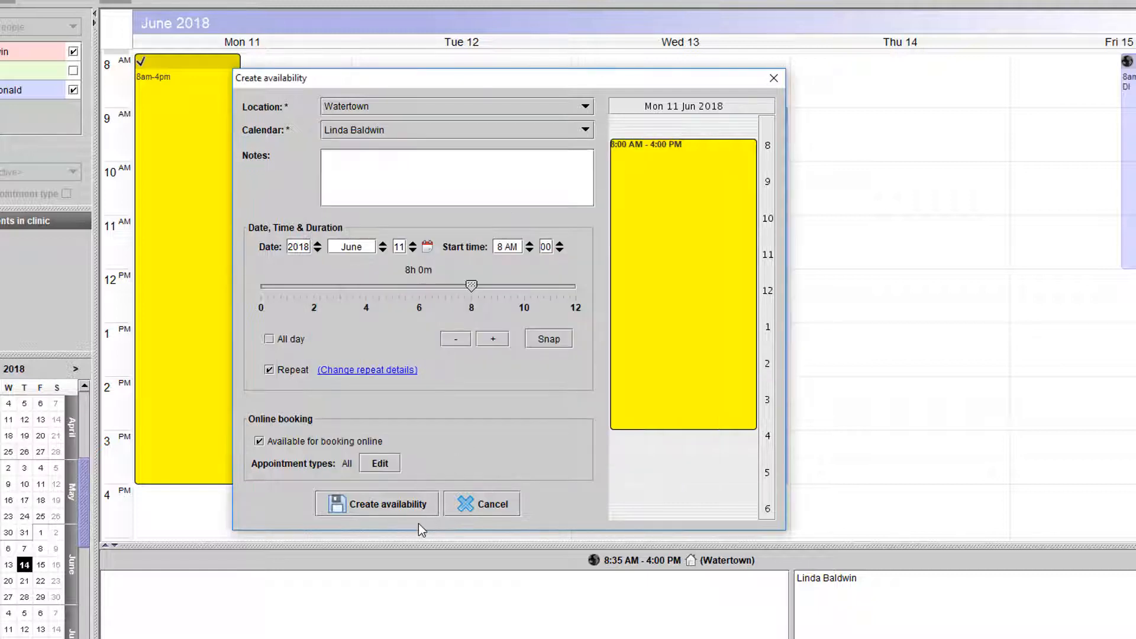
# Keep it bookable online for all four appointment types, create it, and check the following week.
pyautogui.click(259, 442)
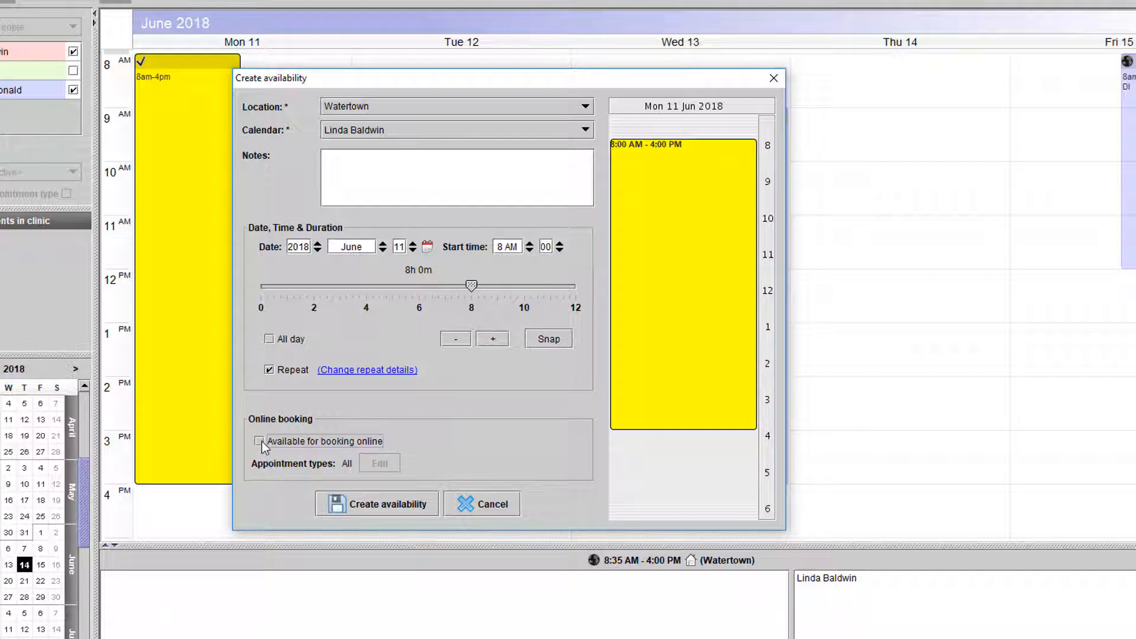
pyautogui.click(261, 442)
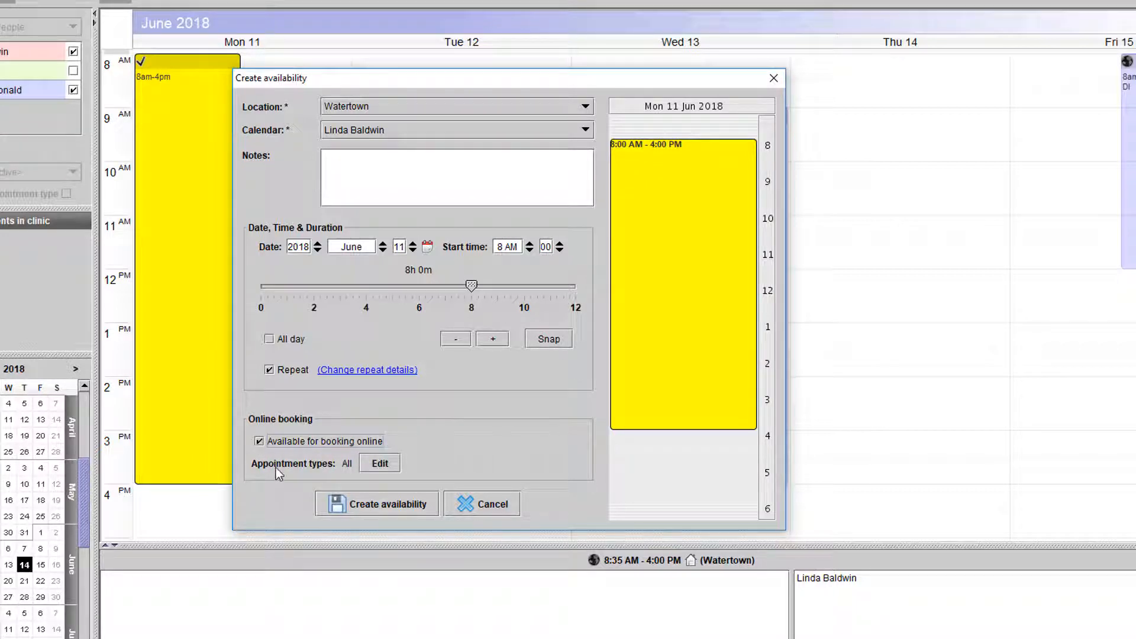
pyautogui.click(383, 464)
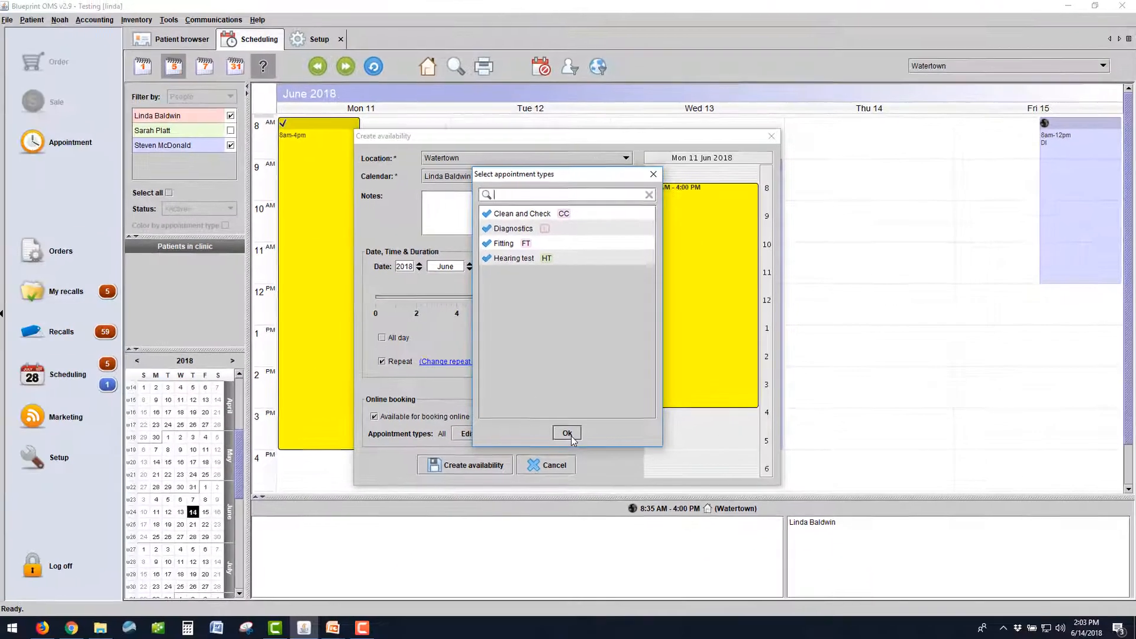
pyautogui.click(513, 465)
pyautogui.click(482, 462)
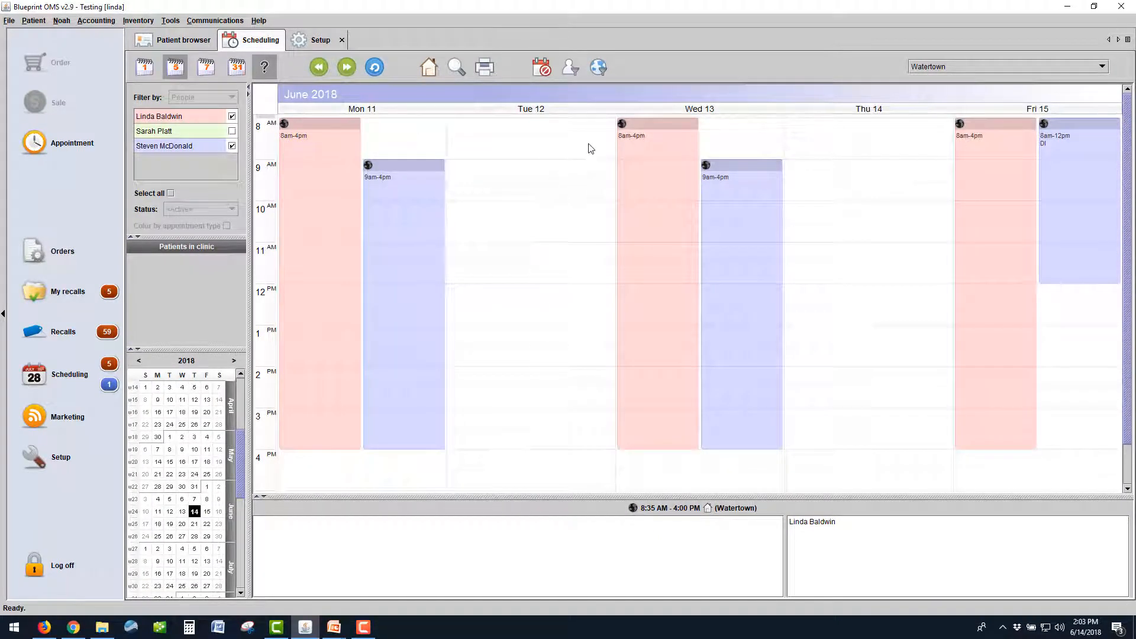
pyautogui.click(341, 69)
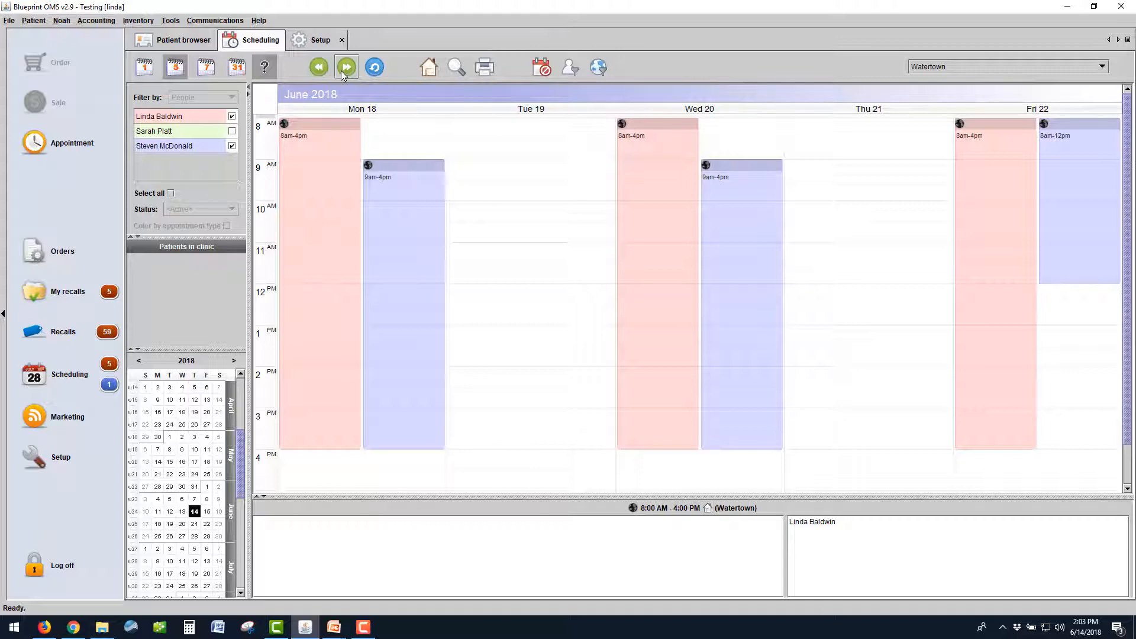
pyautogui.click(73, 627)
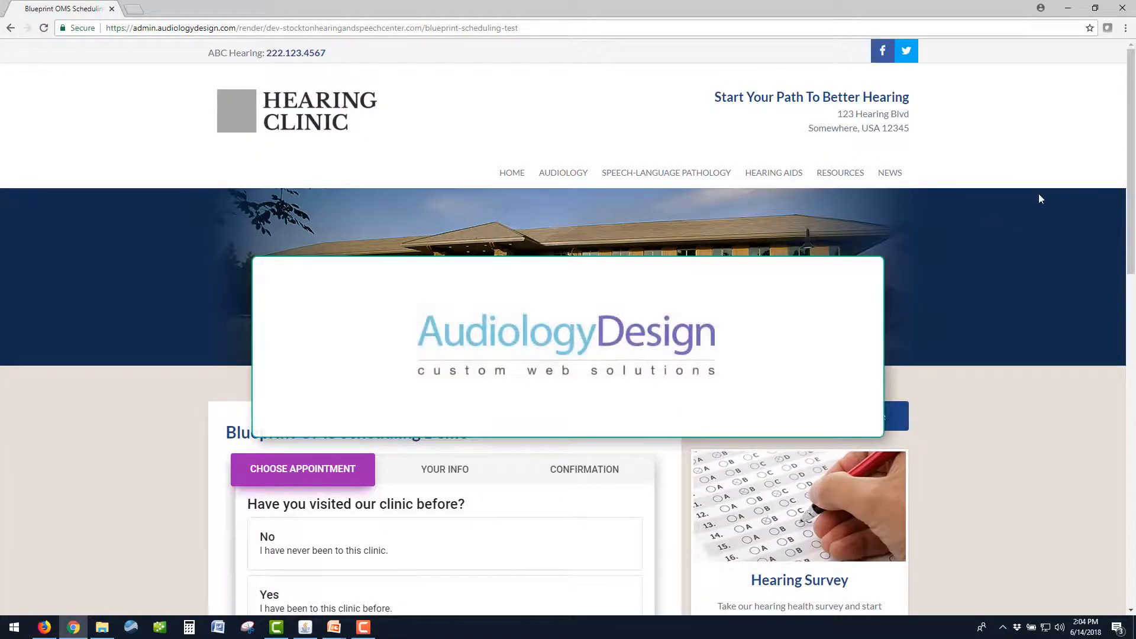
# Start a booking as a patient who has never visited and pick a Hearing test.
pyautogui.moveTo(1132, 131); pyautogui.dragTo(1128, 251)
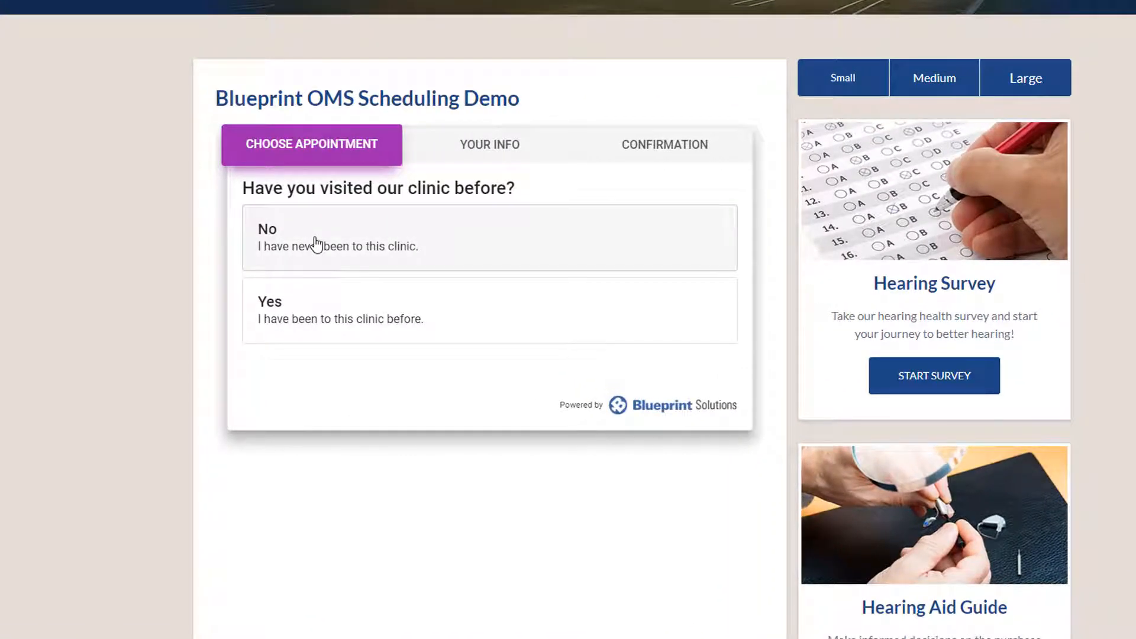
pyautogui.click(349, 249)
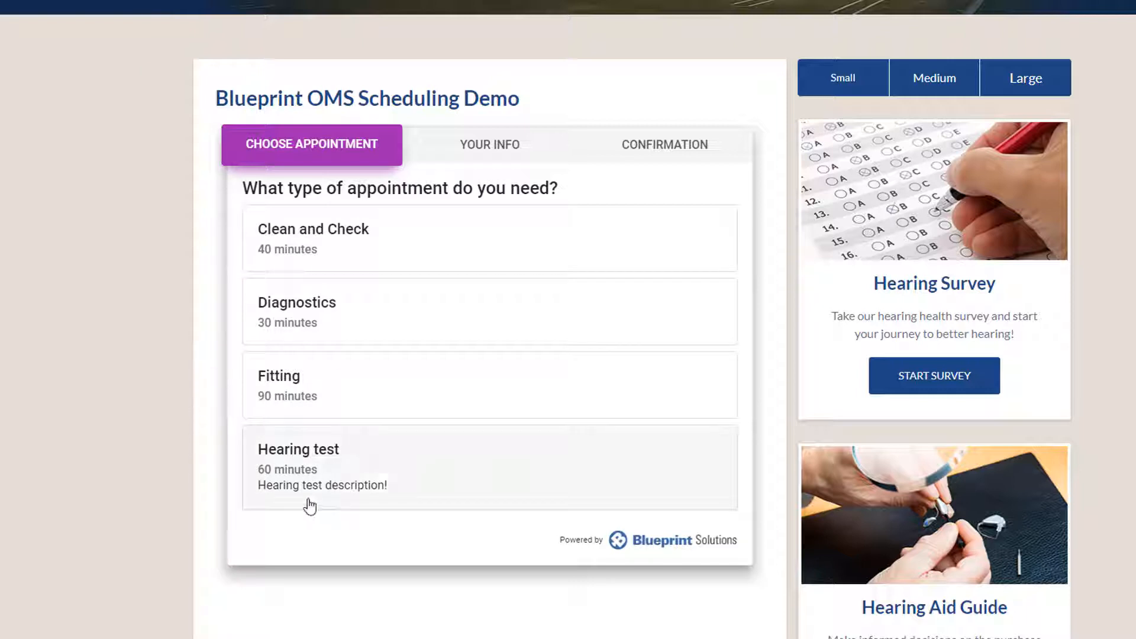
pyautogui.click(334, 489)
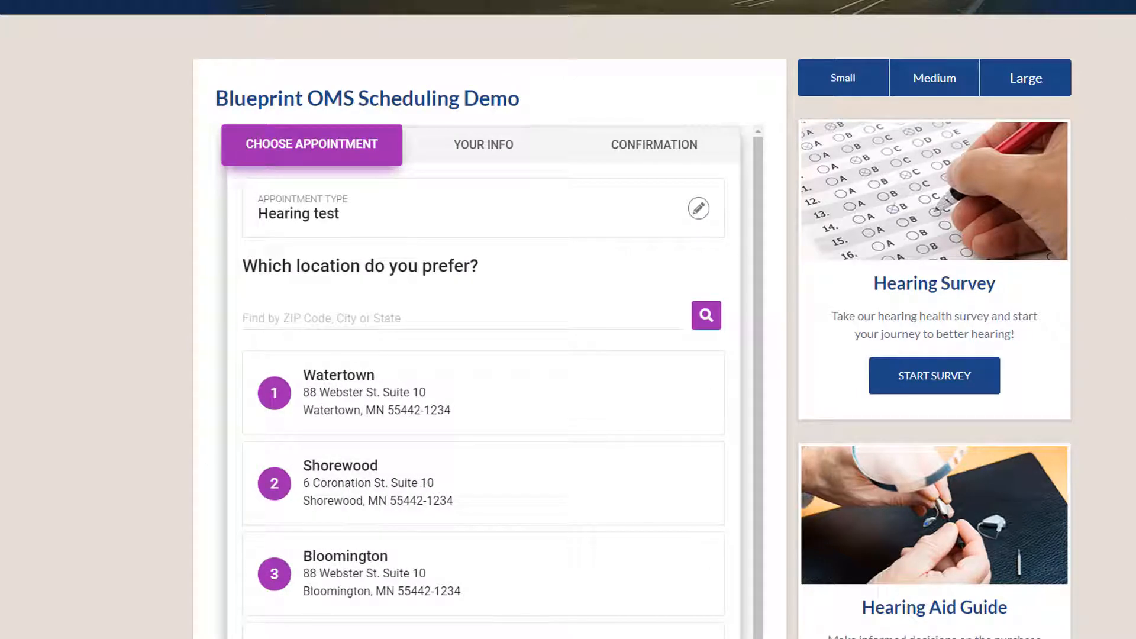
# Select Watertown as the clinic location for the Hearing test booking.
pyautogui.scroll(-5, 568, 320)
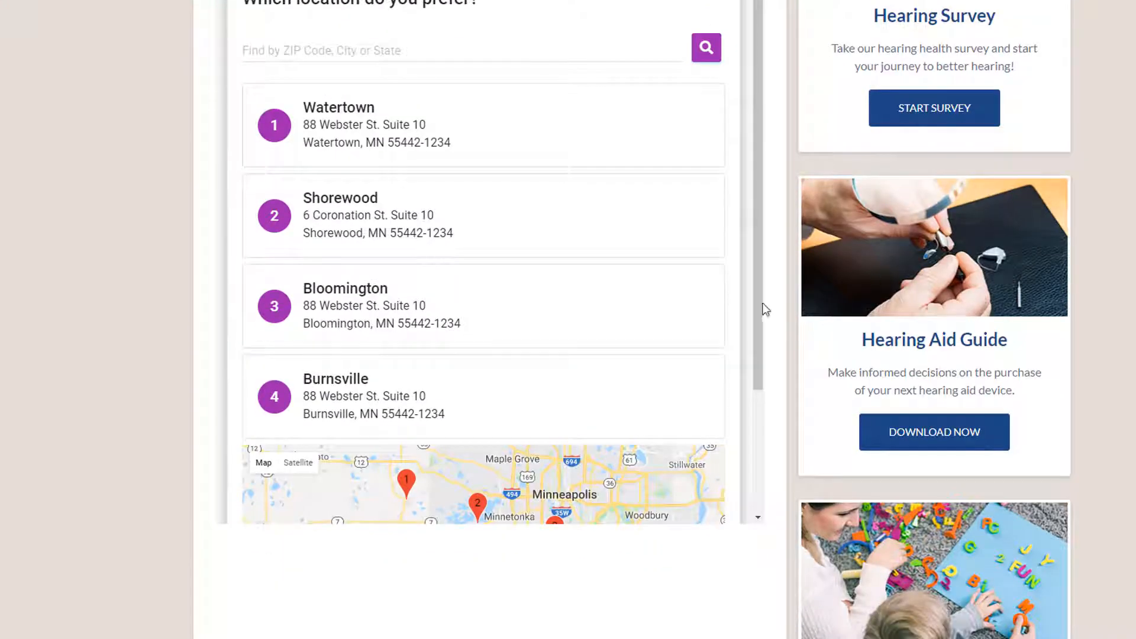
pyautogui.scroll(-3, 756, 337)
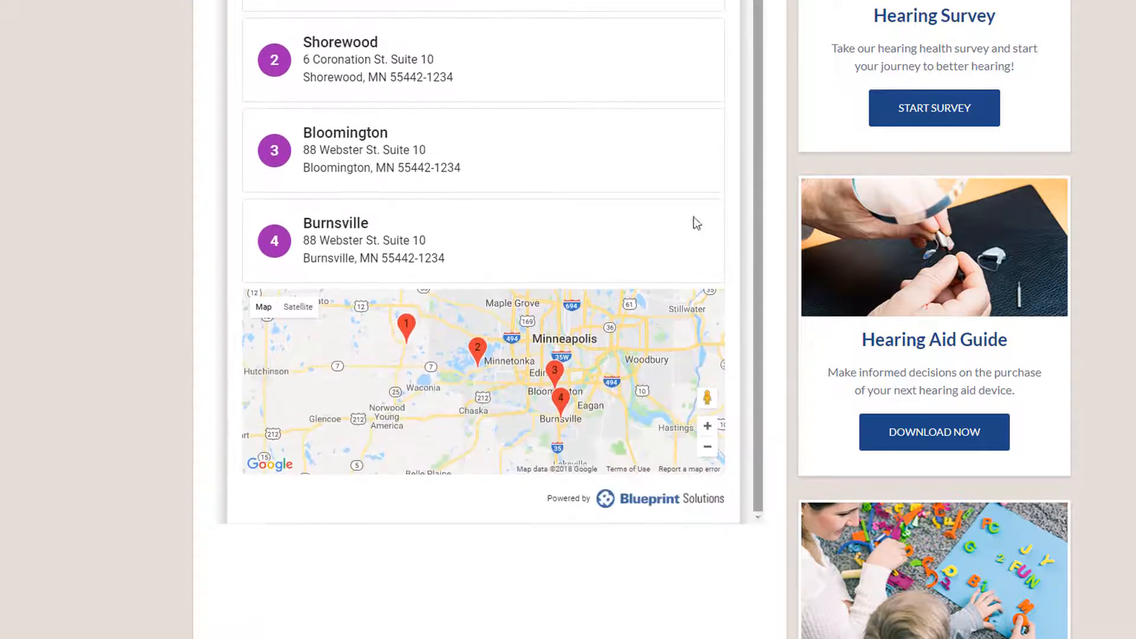
pyautogui.moveTo(489, 242)
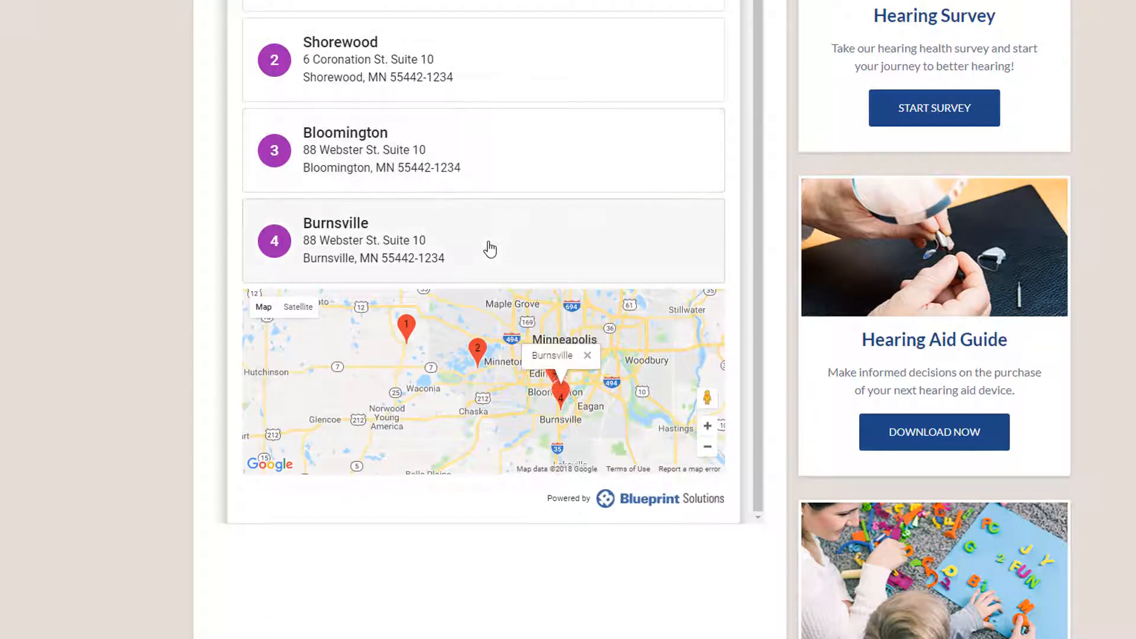
pyautogui.moveTo(529, 13)
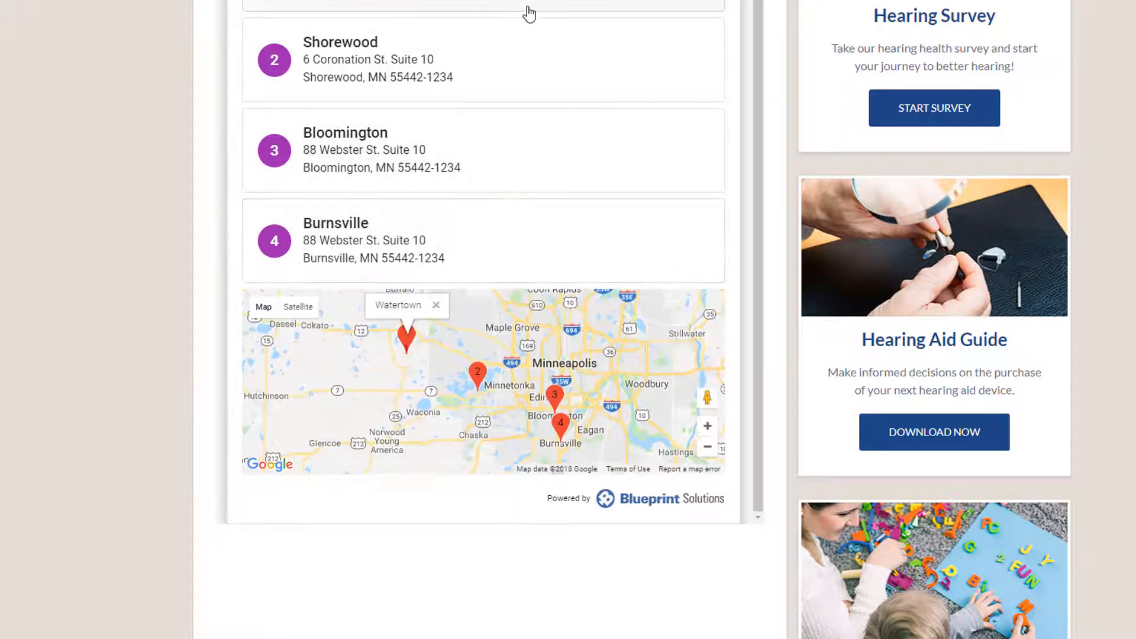
pyautogui.scroll(2, 761, 115)
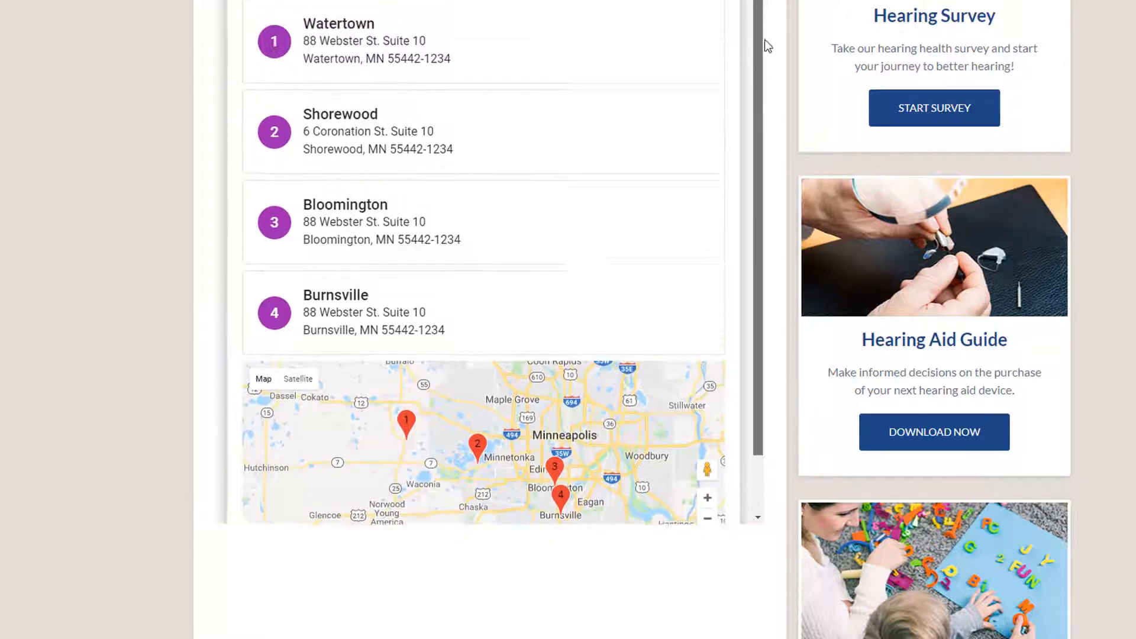
pyautogui.scroll(2, 765, 39)
pyautogui.moveTo(393, 144)
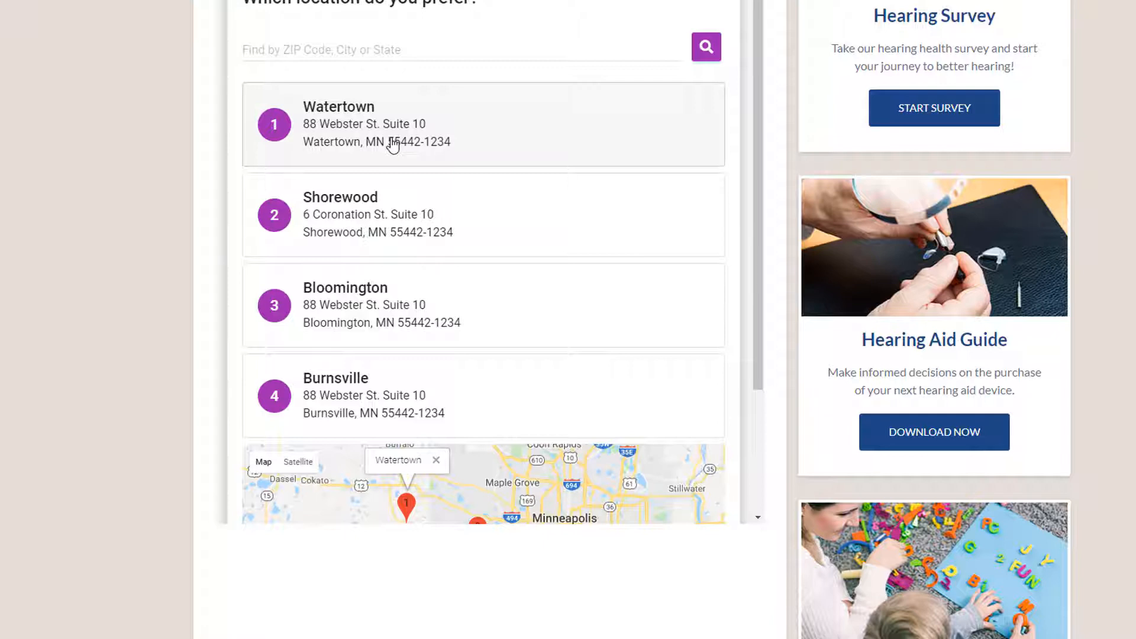
pyautogui.click(391, 145)
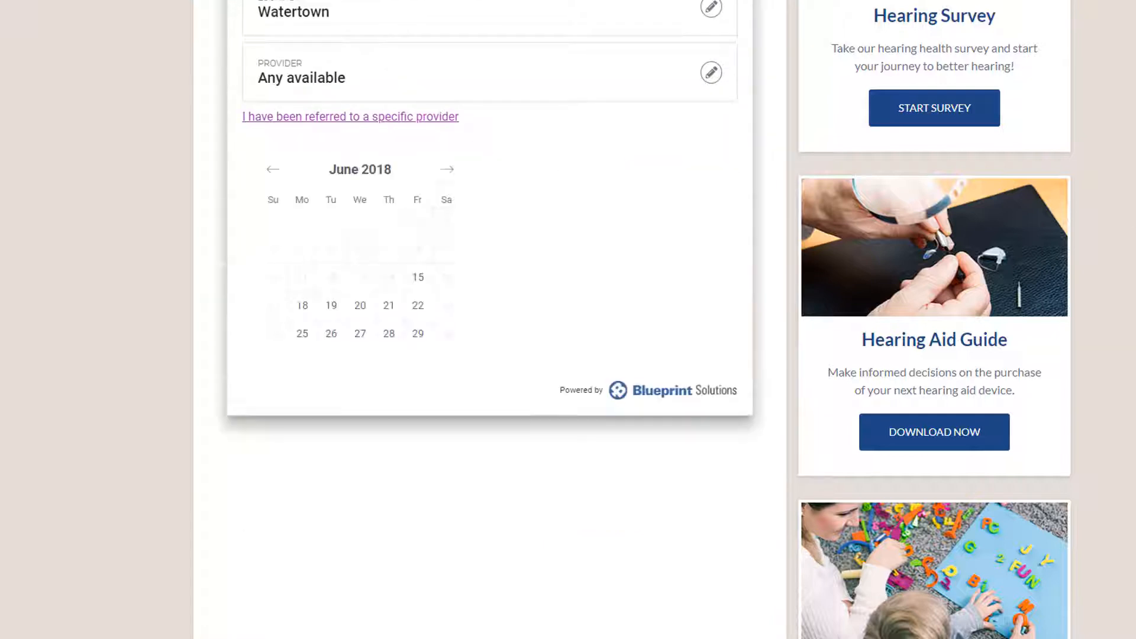
# Replace the 'any available' provider with a specific audiologist.
pyautogui.scroll(3, 568, 319)
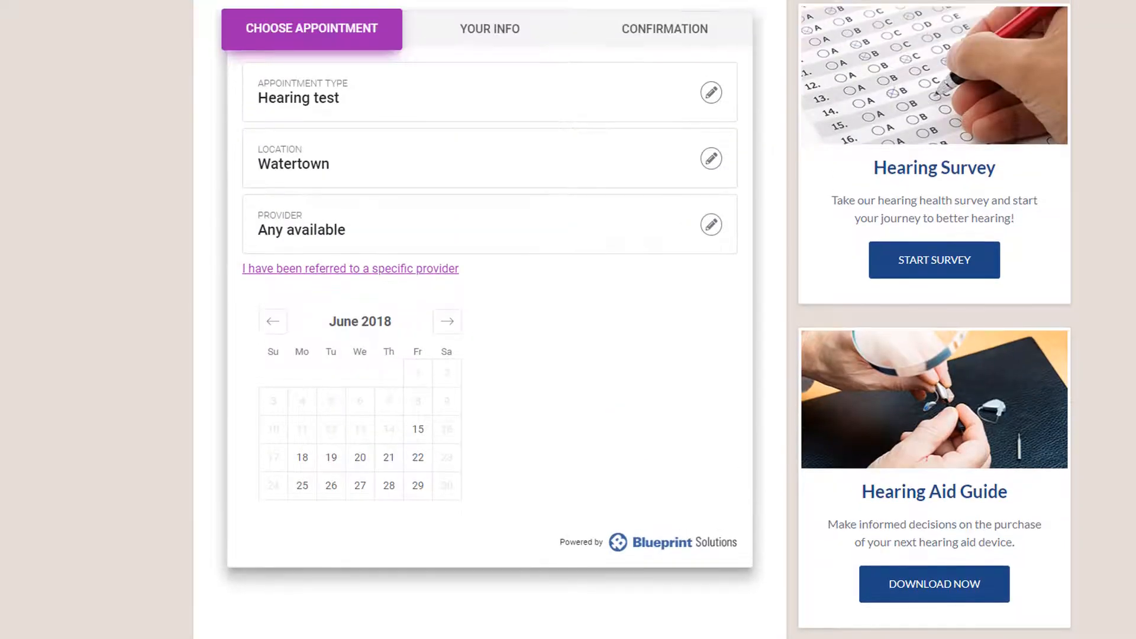
pyautogui.click(710, 226)
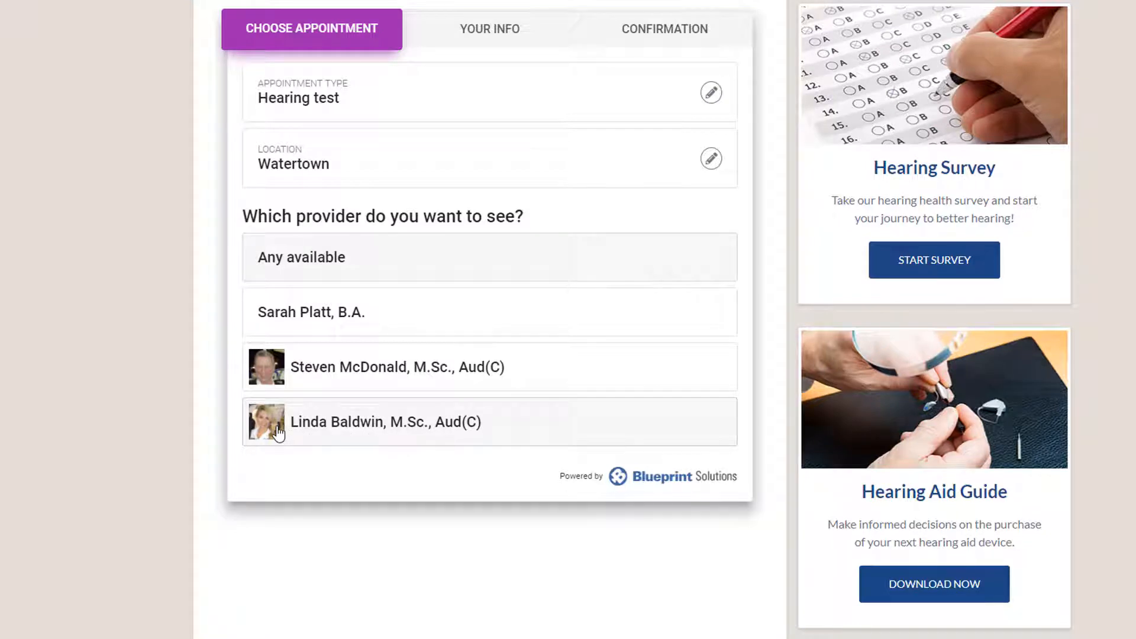
pyautogui.click(365, 431)
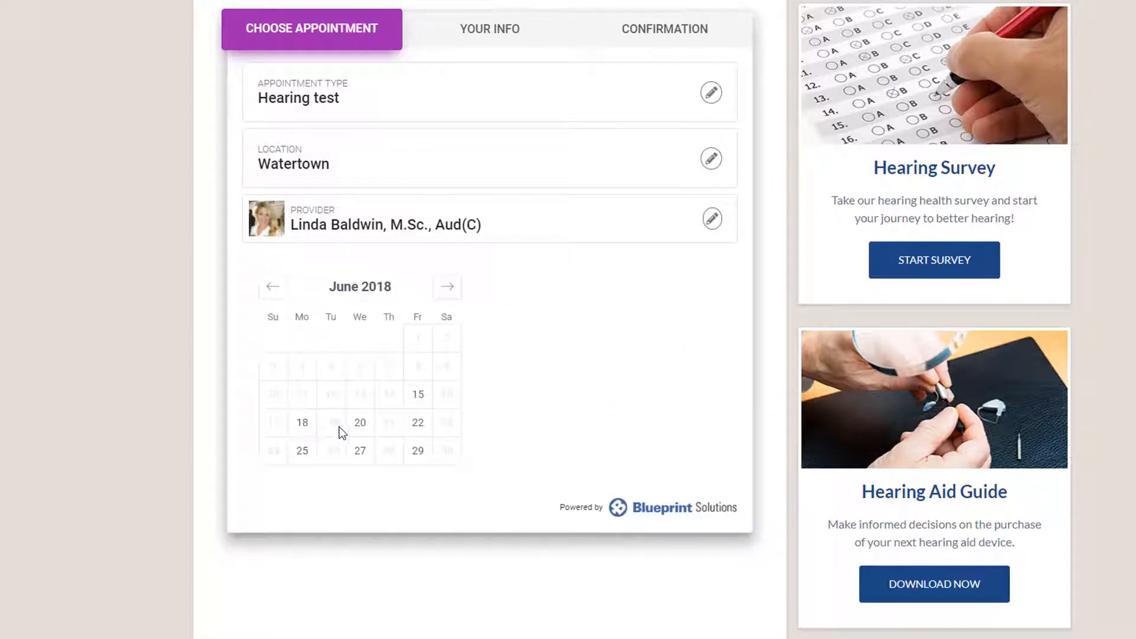
# Pick June 22, 2018 and book the 10:00 AM hearing test slot.
pyautogui.click(419, 432)
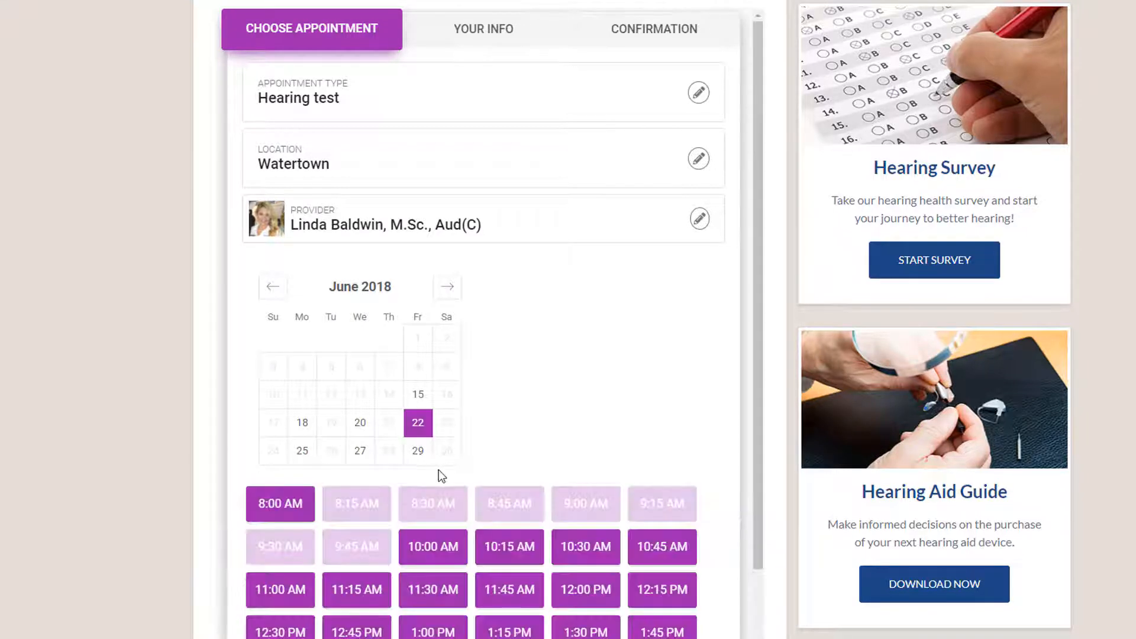
pyautogui.moveTo(755, 336); pyautogui.dragTo(769, 444)
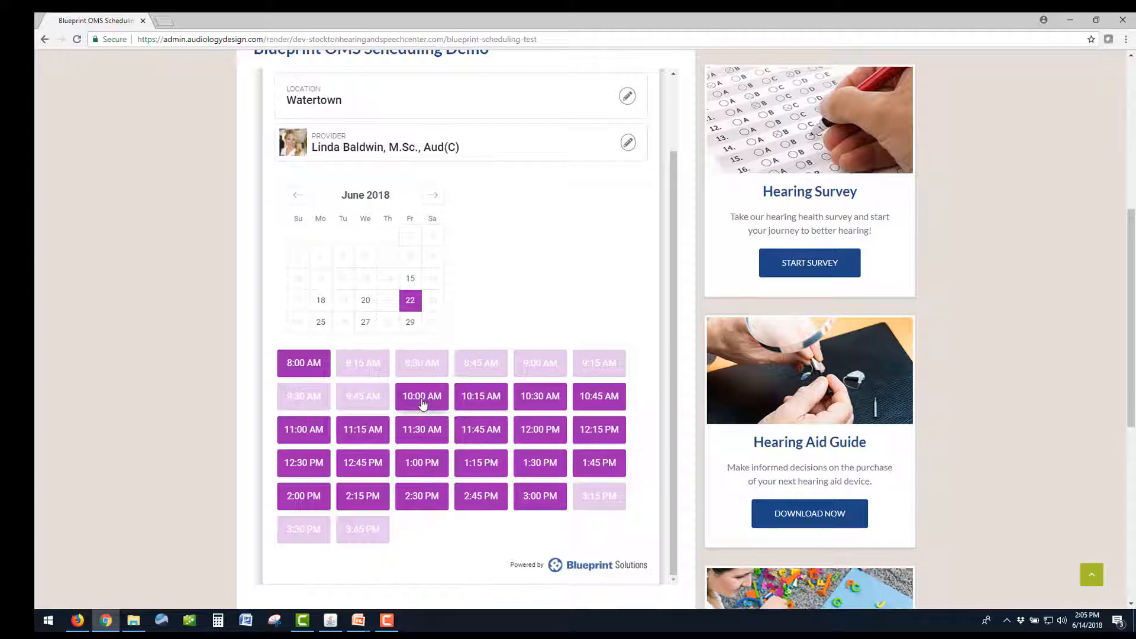
pyautogui.click(422, 396)
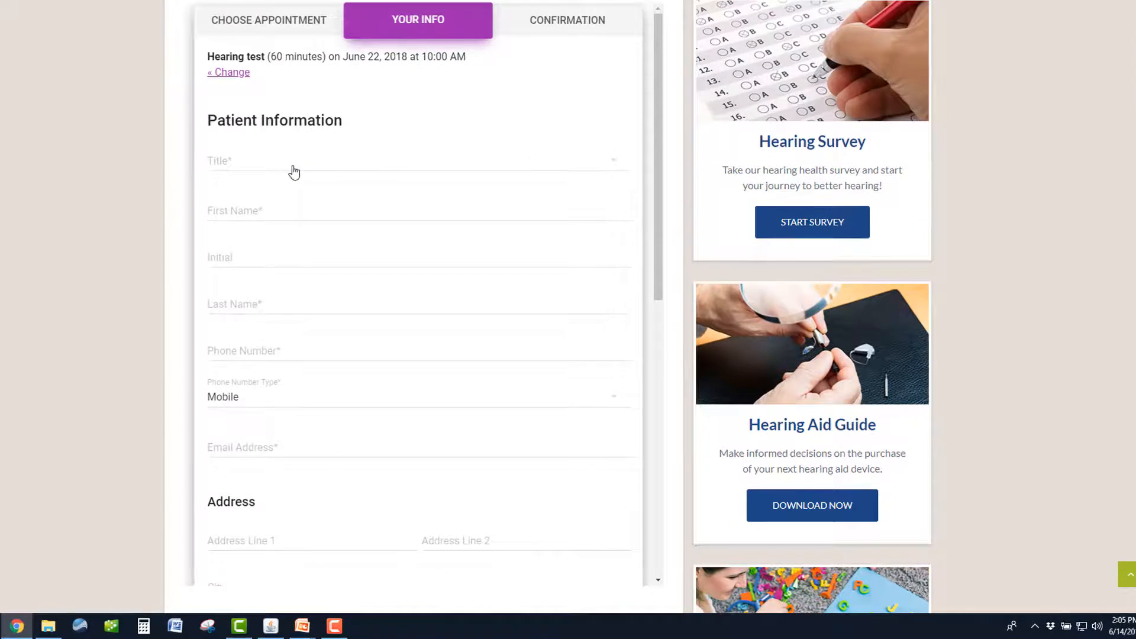
# Set the title to Mrs and enter the patient's first name, last name and mobile number.
pyautogui.click(293, 171)
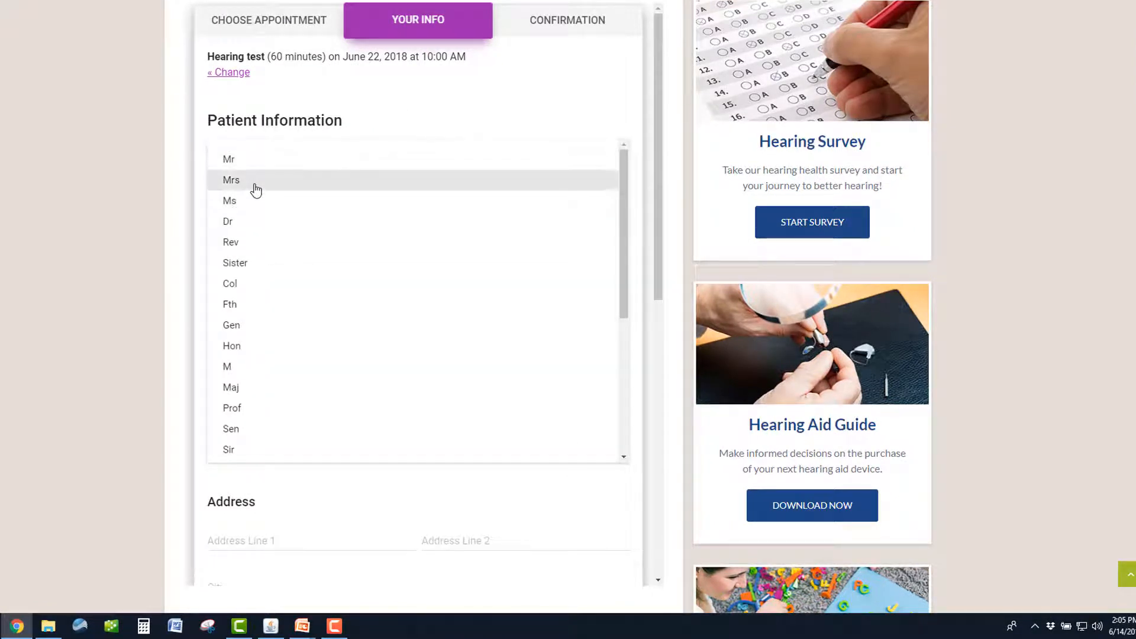
pyautogui.click(255, 190)
pyautogui.click(269, 214)
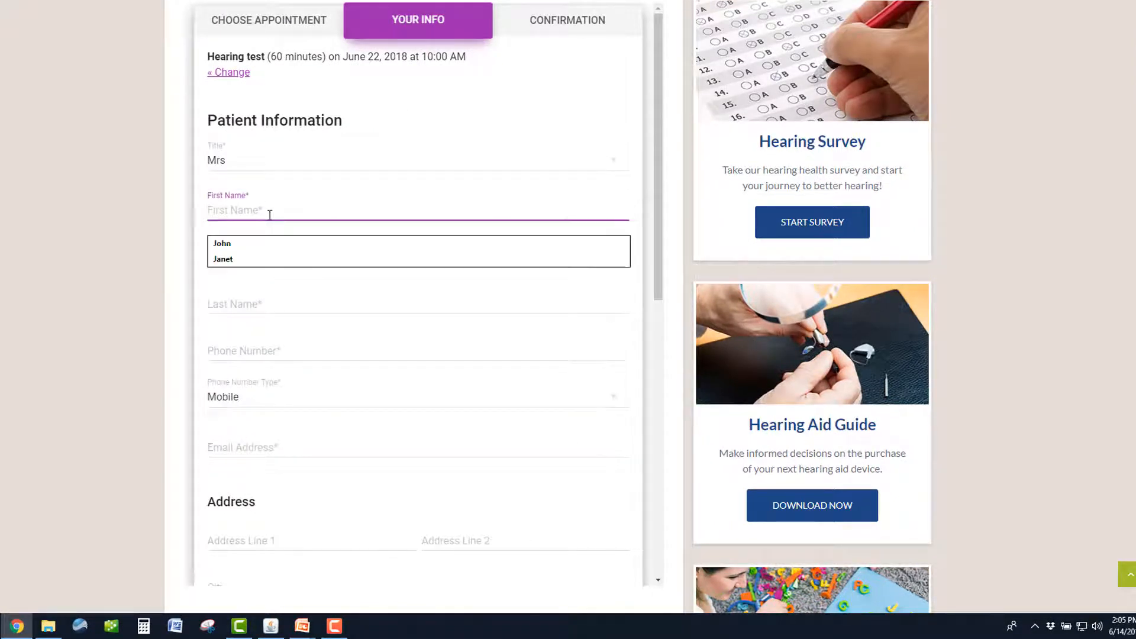
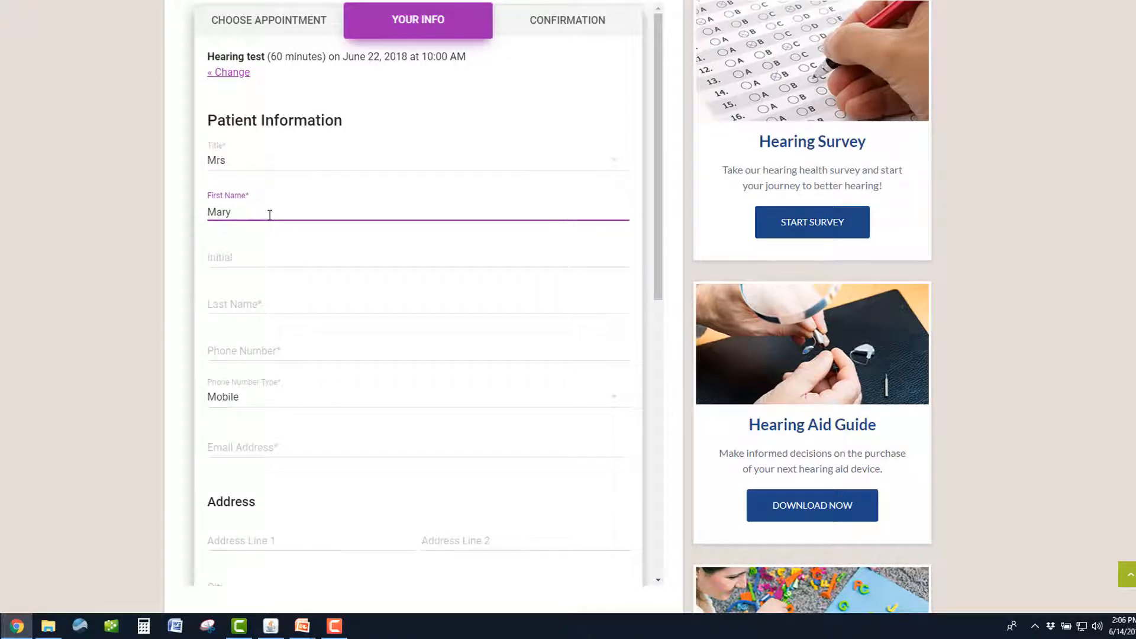
pyautogui.press('Tab')
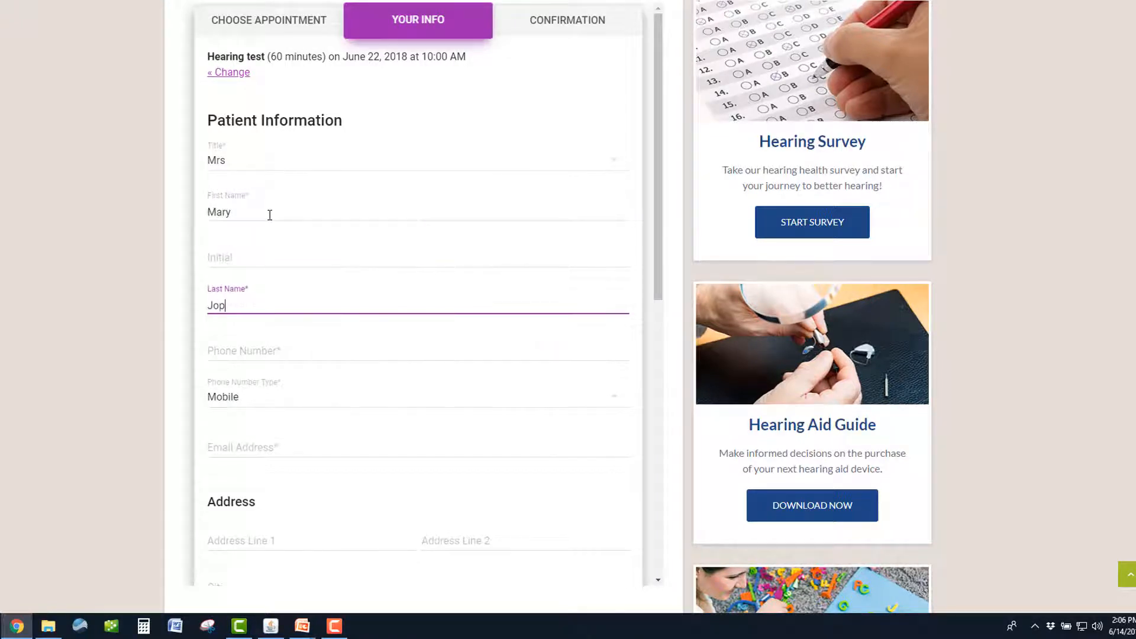
pyautogui.press('Tab')
pyautogui.write('52')
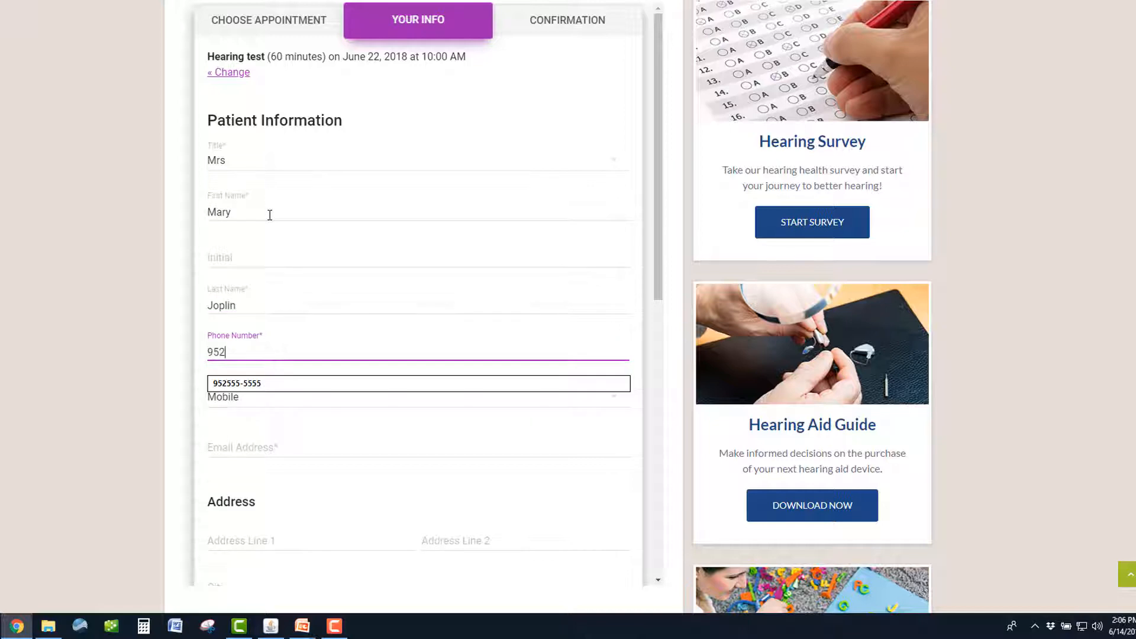
pyautogui.write('-555-12')
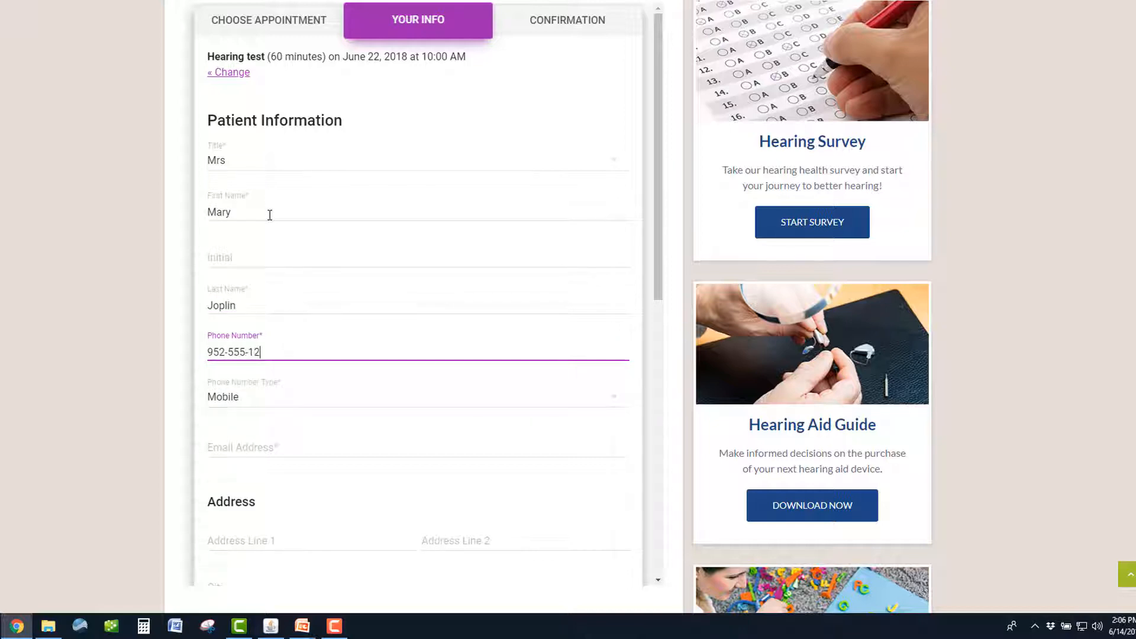
pyautogui.write('34')
# Enter the patient's e-mail, add the message 'asdfasdfasdf', and choose Other as the referral source.
pyautogui.scroll(-3, 661, 290)
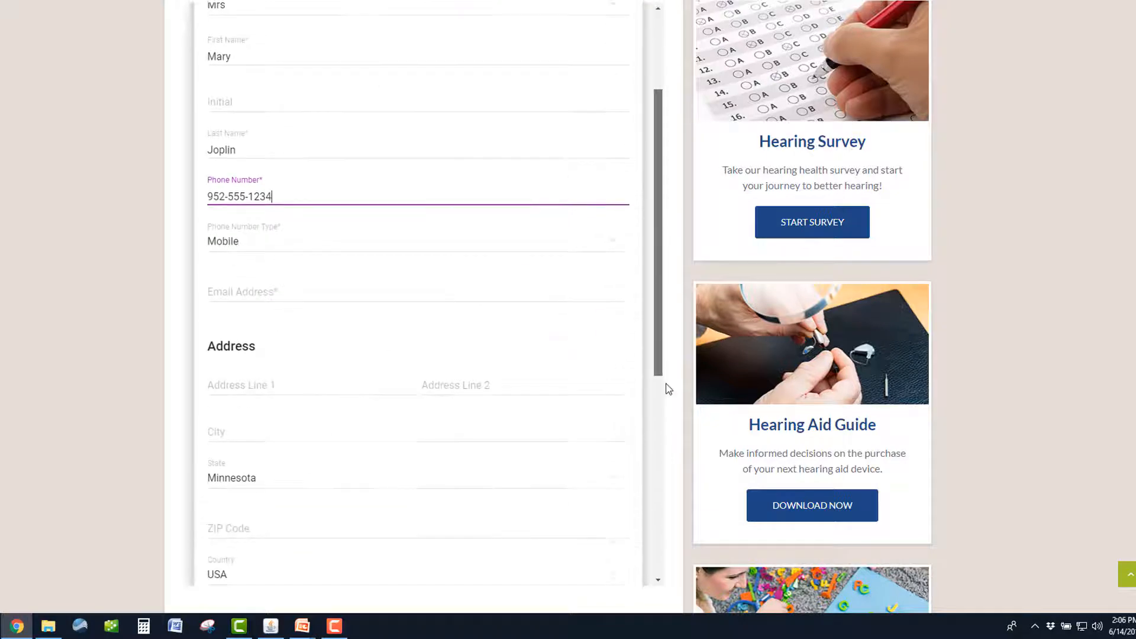
pyautogui.click(373, 252)
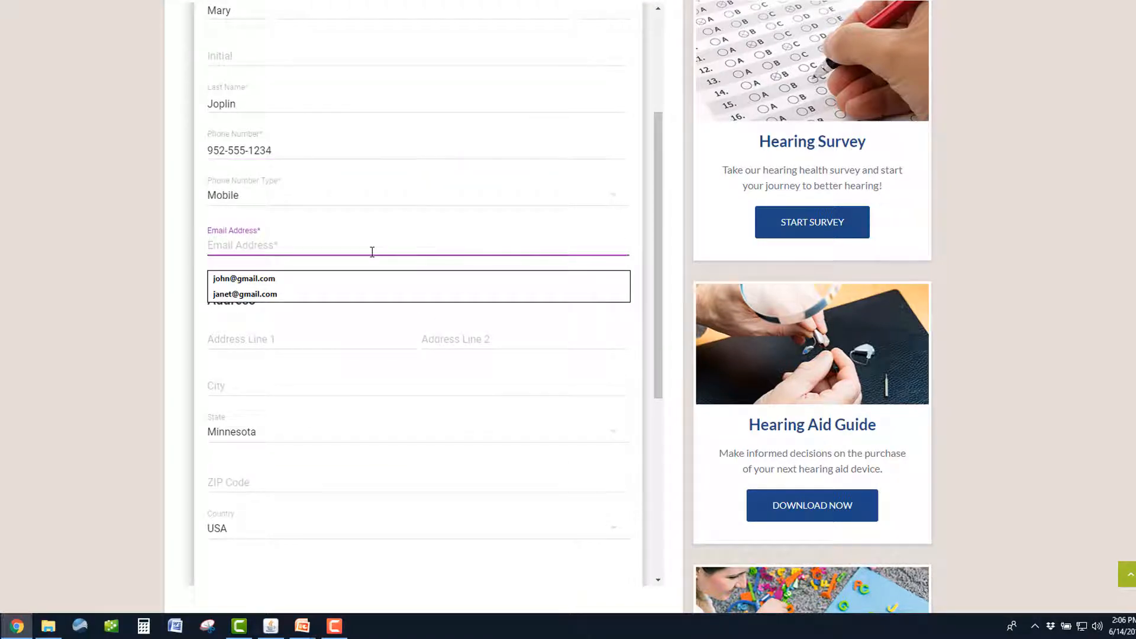
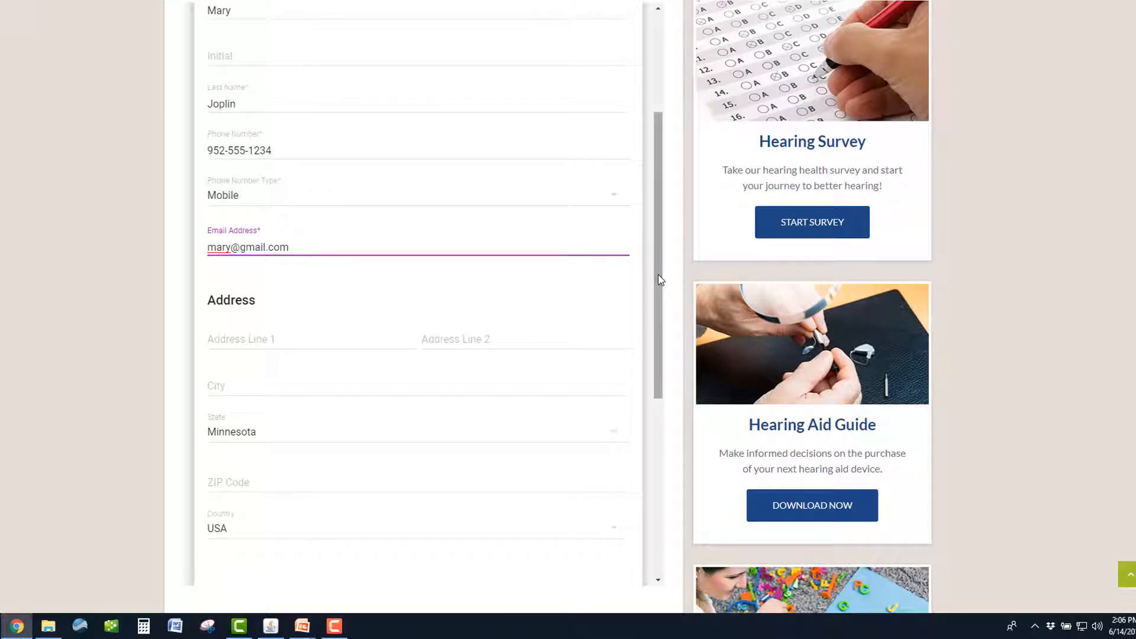
pyautogui.moveTo(658, 275); pyautogui.dragTo(663, 399)
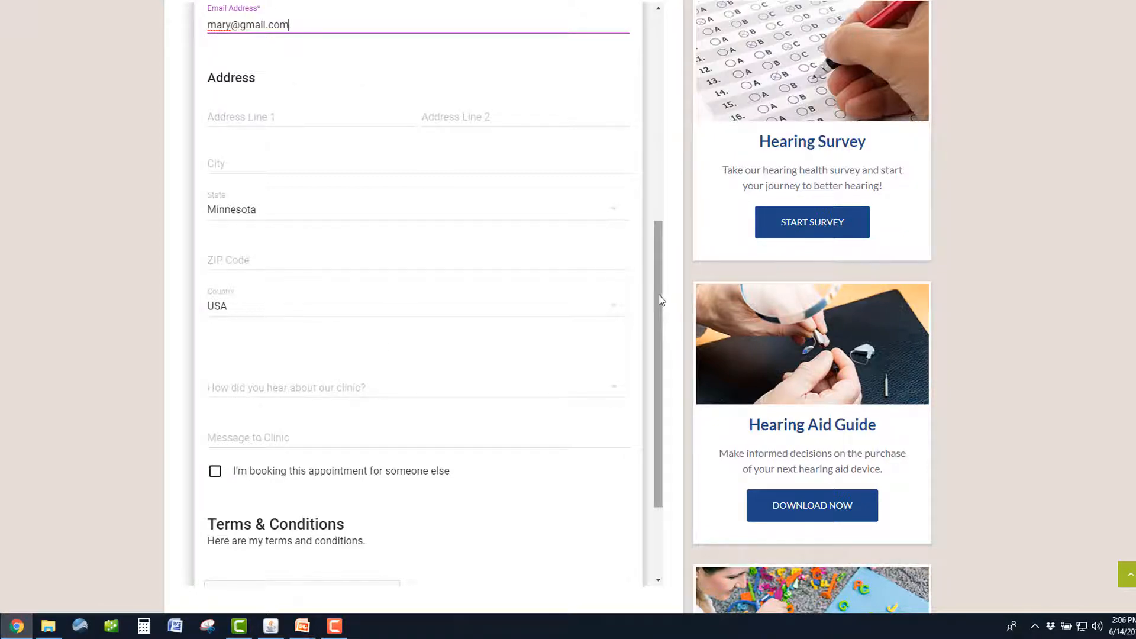
pyautogui.moveTo(663, 302); pyautogui.dragTo(643, 385)
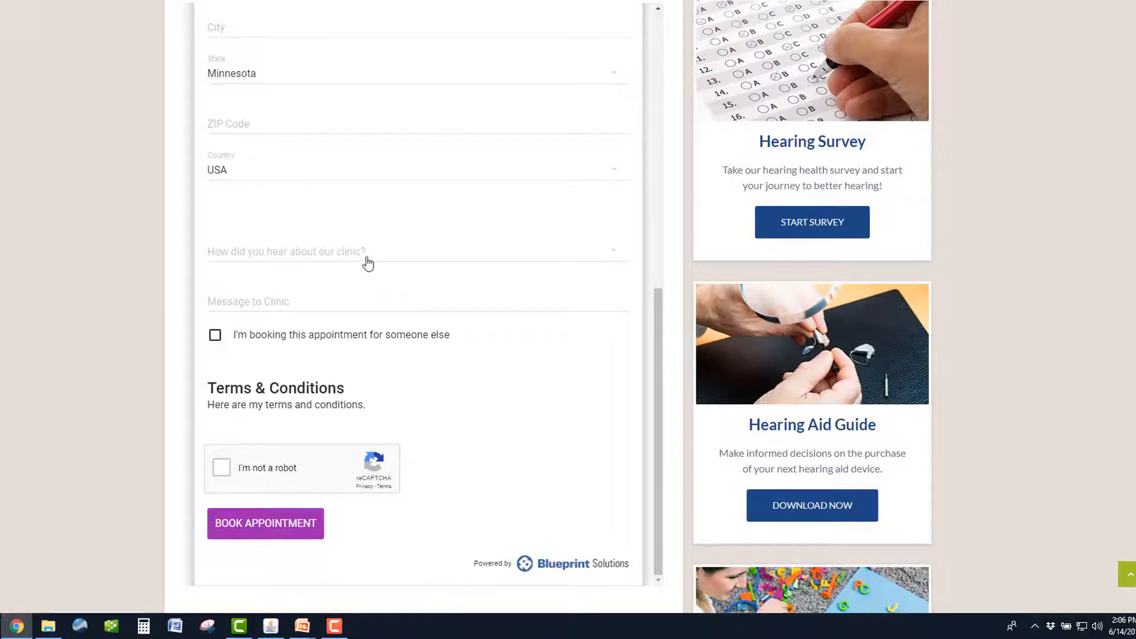
pyautogui.click(315, 299)
pyautogui.write('asdfasdfasdfasf')
pyautogui.click(309, 260)
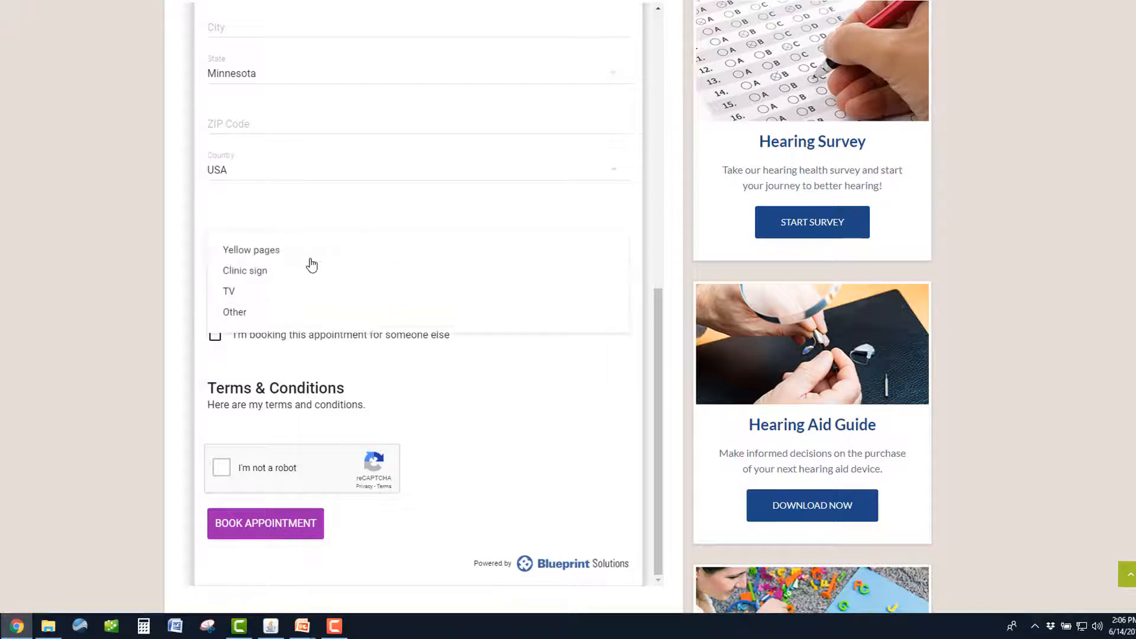
pyautogui.click(257, 313)
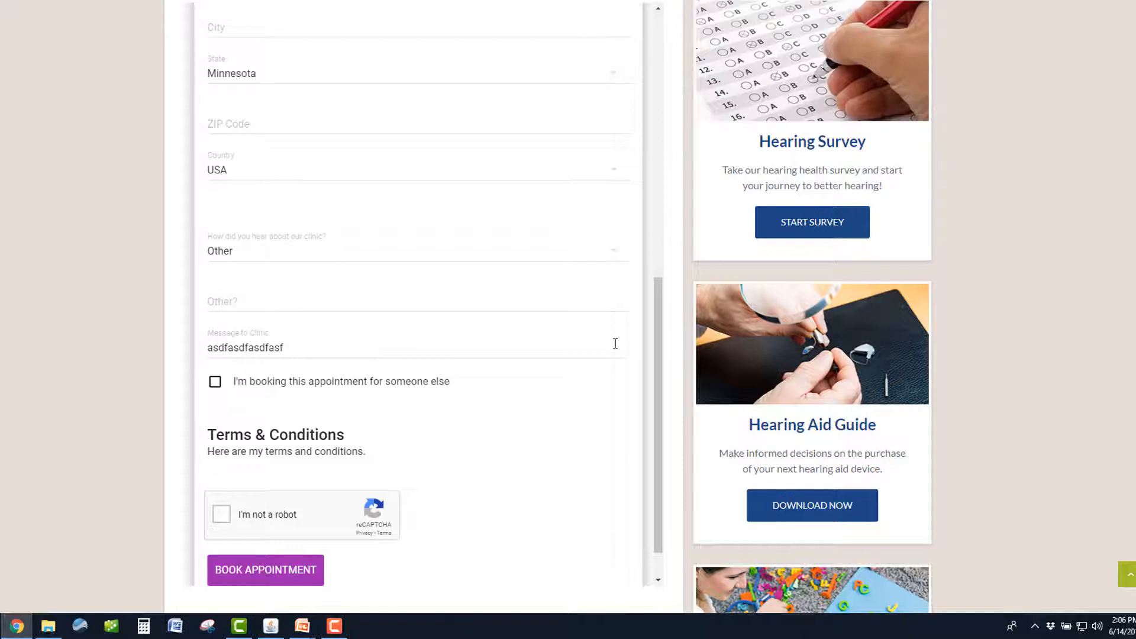
pyautogui.moveTo(658, 329); pyautogui.dragTo(658, 362)
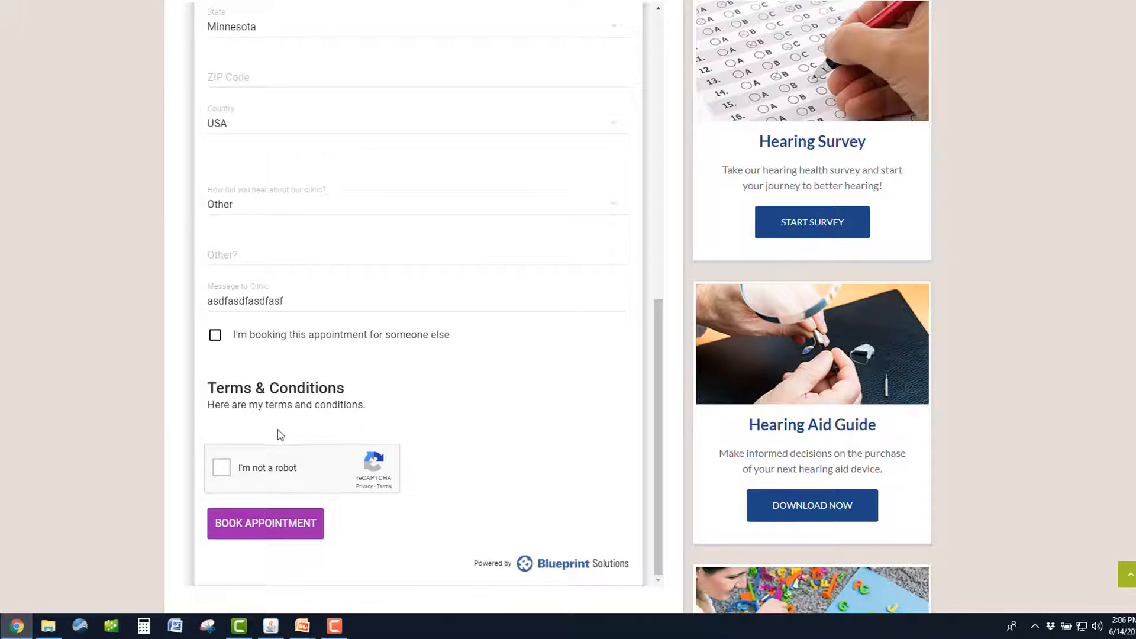
# Tick reCAPTCHA, switch the calendar to show appointments, and open the Friday 22 June 10am booking.
pyautogui.click(222, 468)
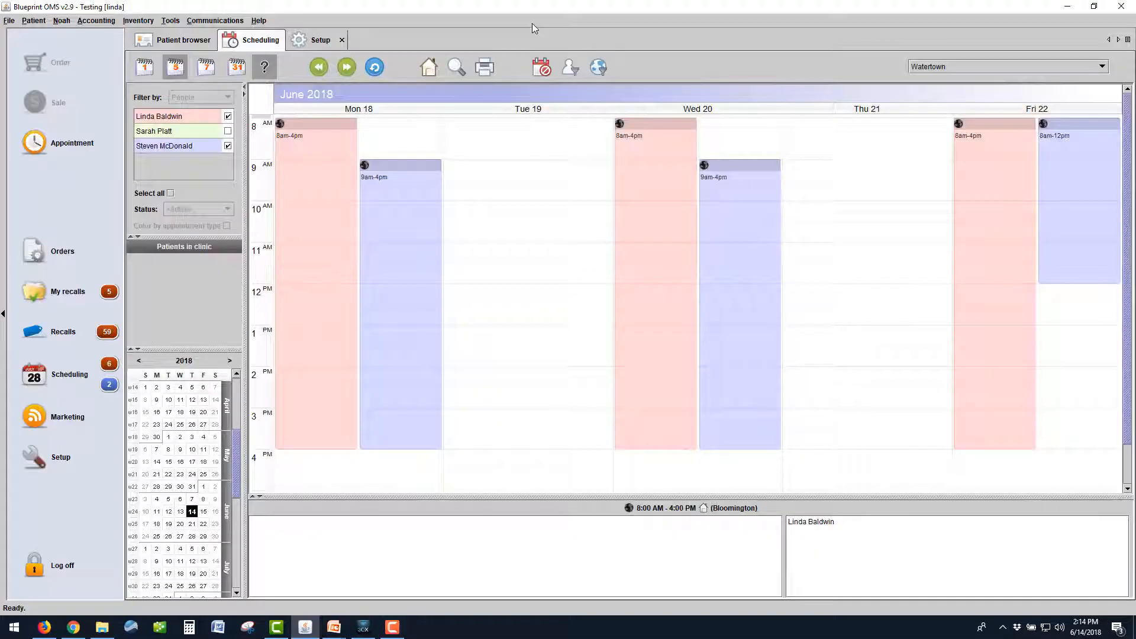
pyautogui.click(540, 69)
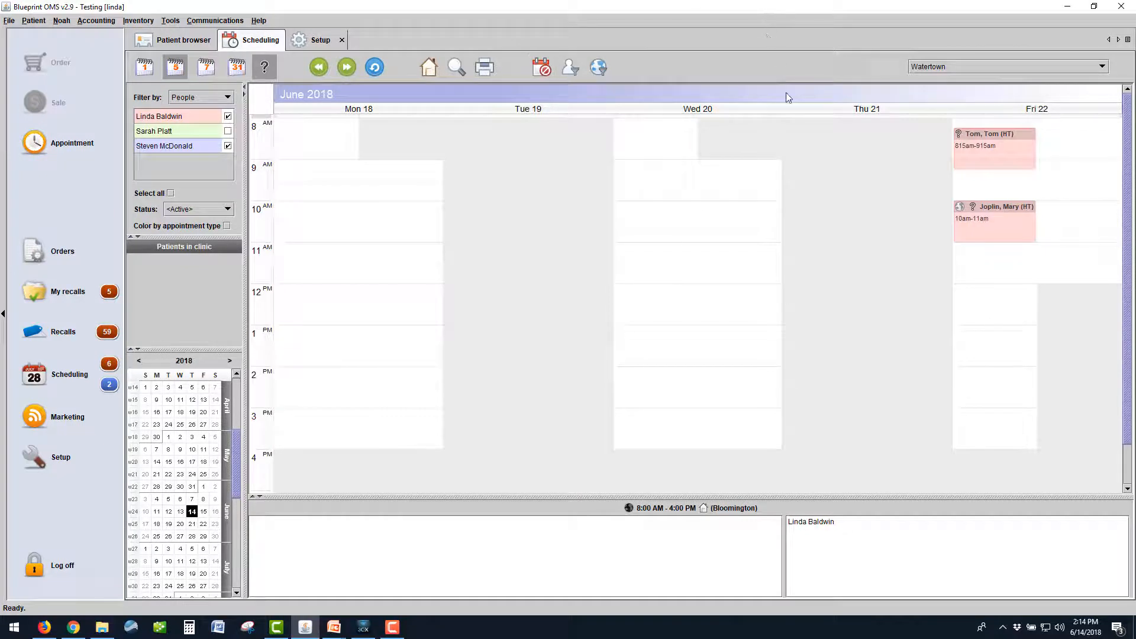
pyautogui.click(994, 227)
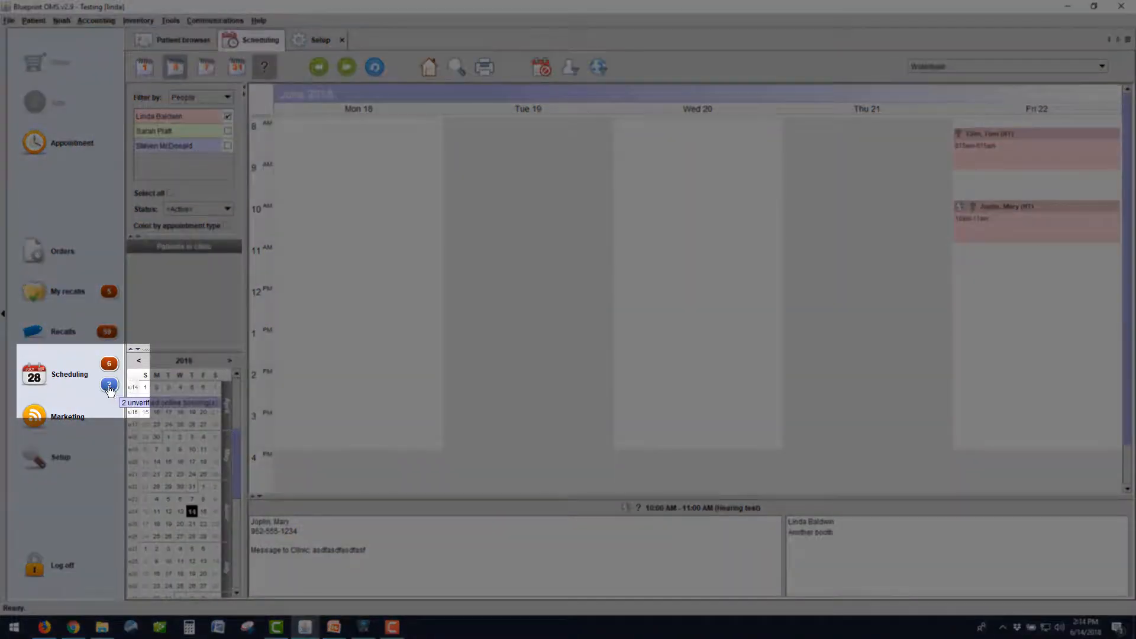
# Verify the new Friday 10am booking from the unverified bookings list, then close the list.
pyautogui.click(109, 385)
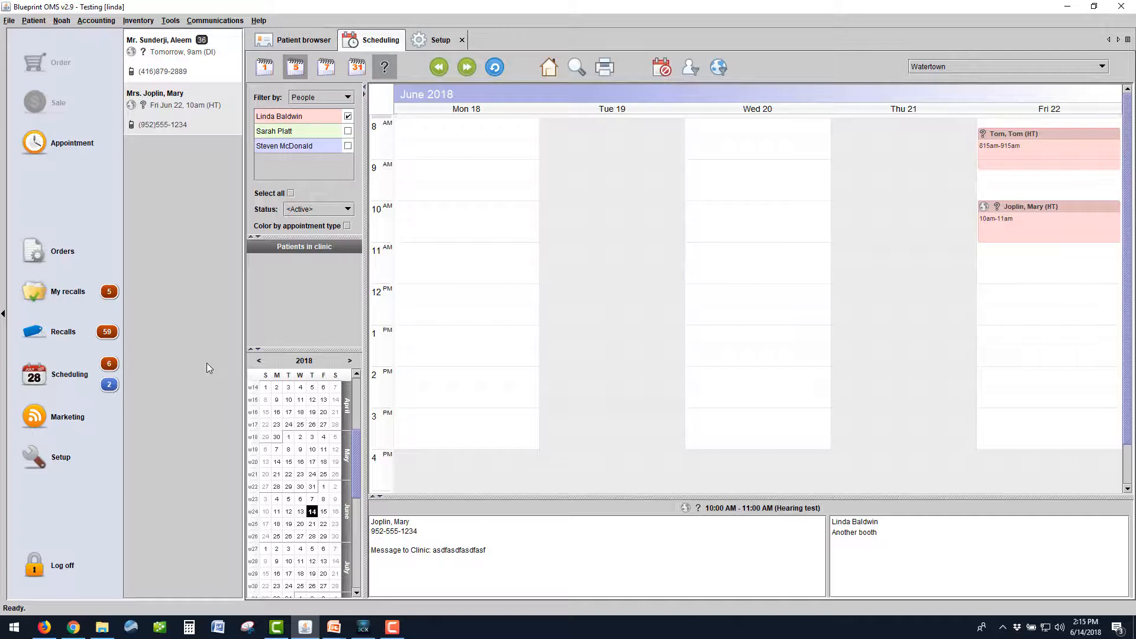
pyautogui.rightClick(168, 112)
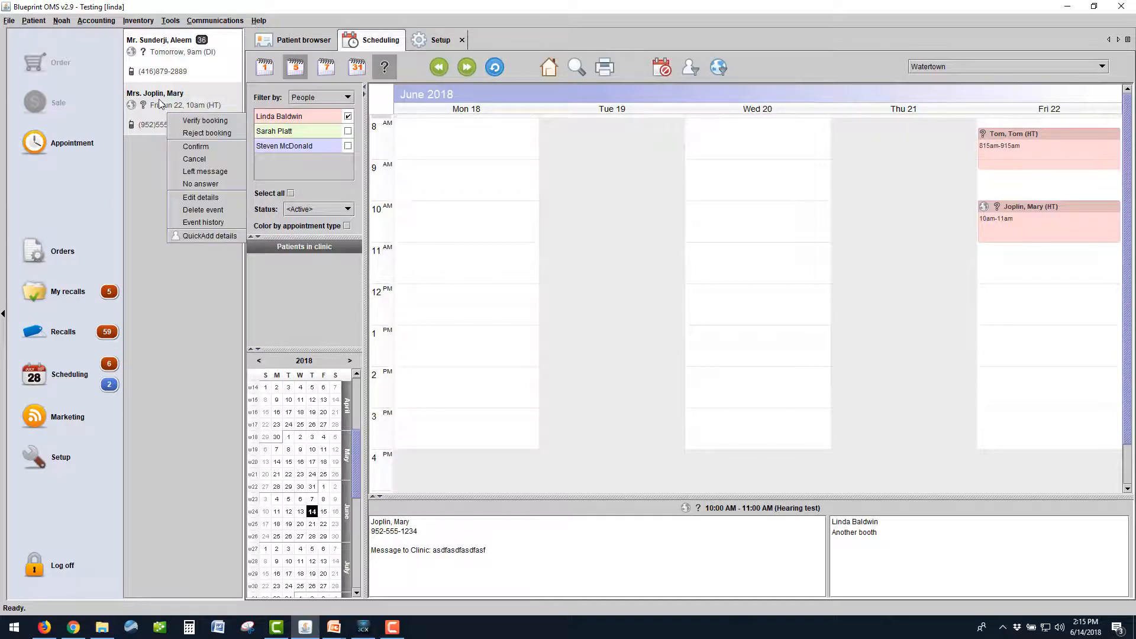
pyautogui.click(183, 121)
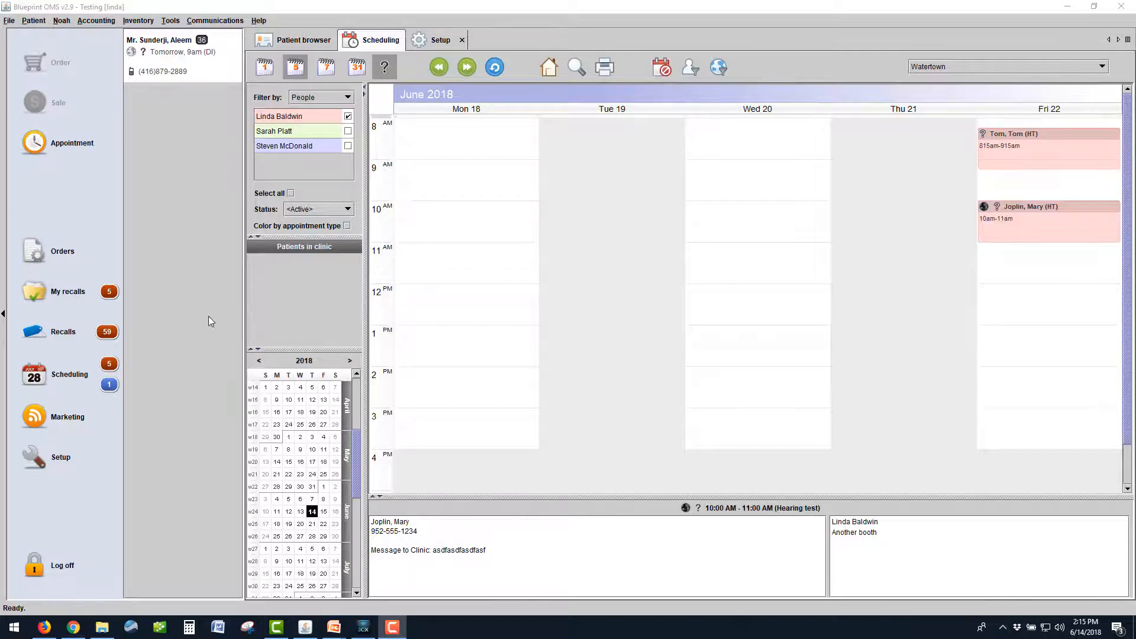
pyautogui.click(109, 386)
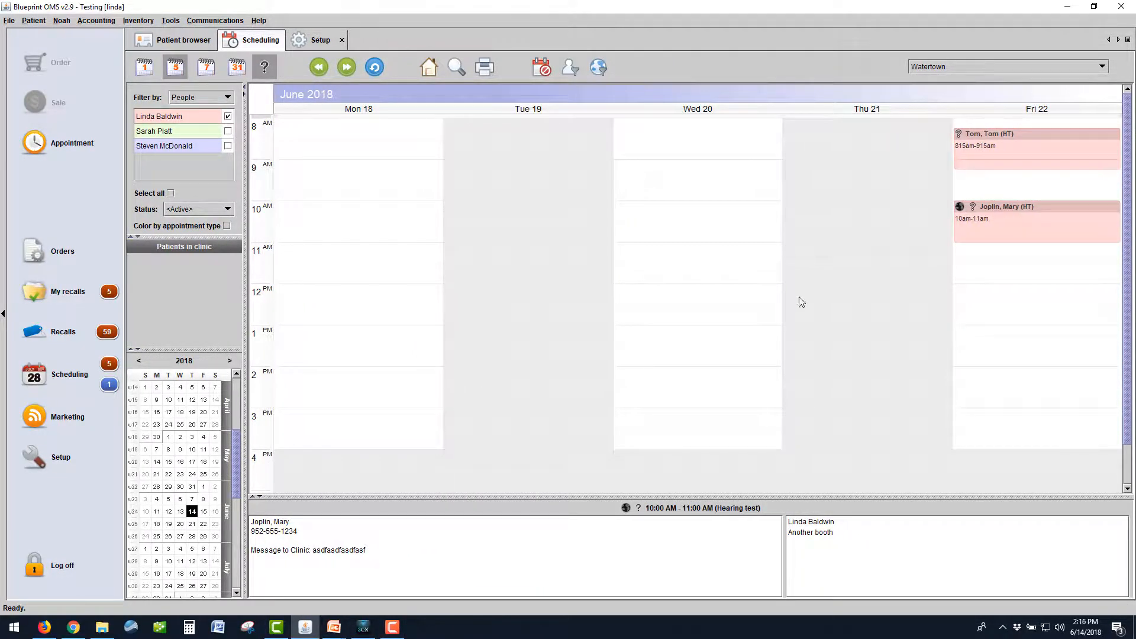
pyautogui.click(972, 220)
# In the Friday 10am booking's QuickAdd details, set referrer to Advertising - Yellow pages, then close them.
pyautogui.rightClick(972, 220)
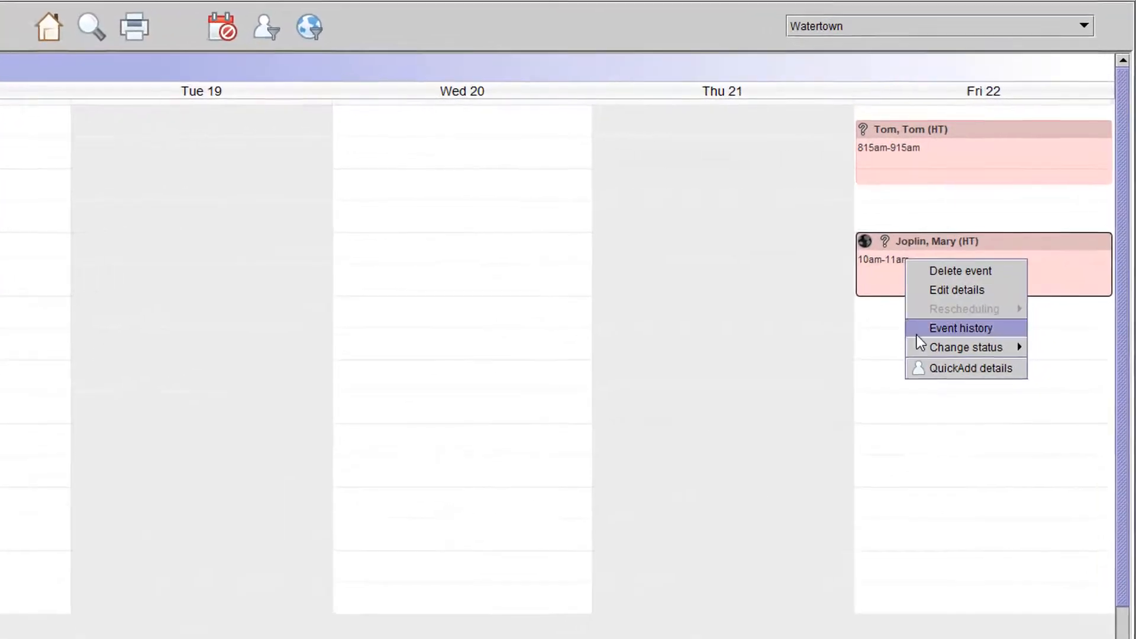
pyautogui.click(931, 379)
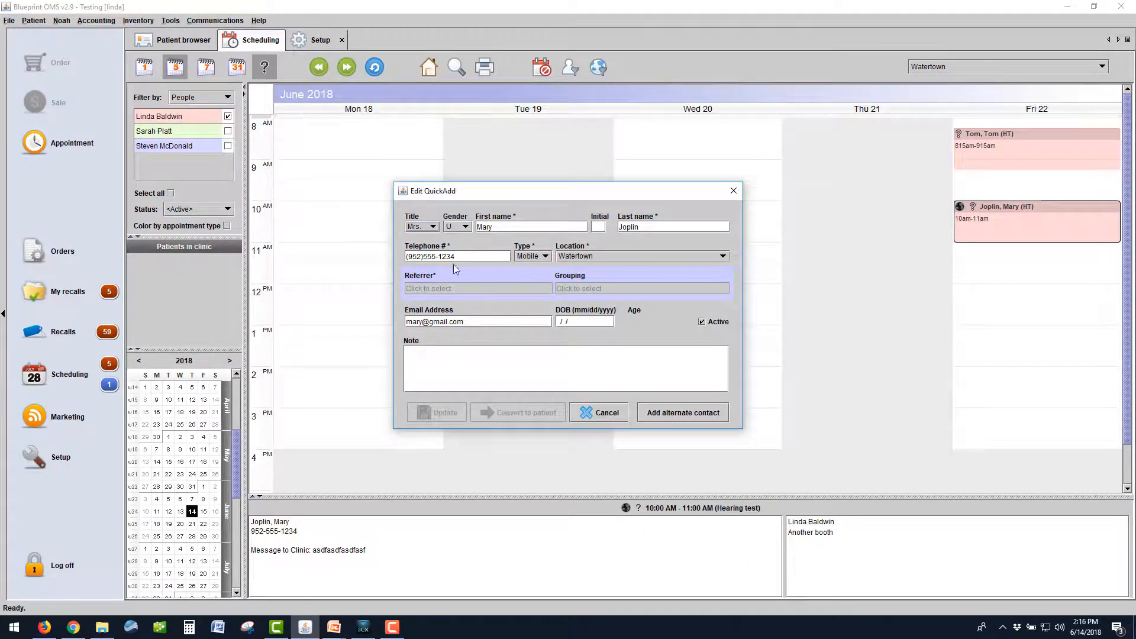
pyautogui.click(534, 290)
pyautogui.click(534, 375)
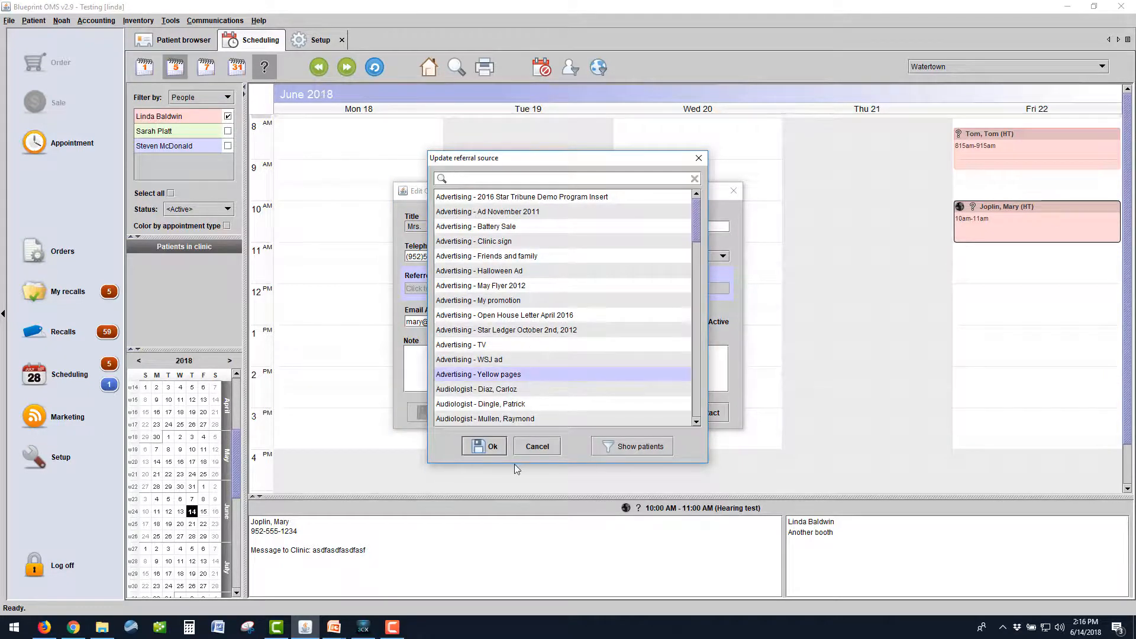
pyautogui.click(501, 445)
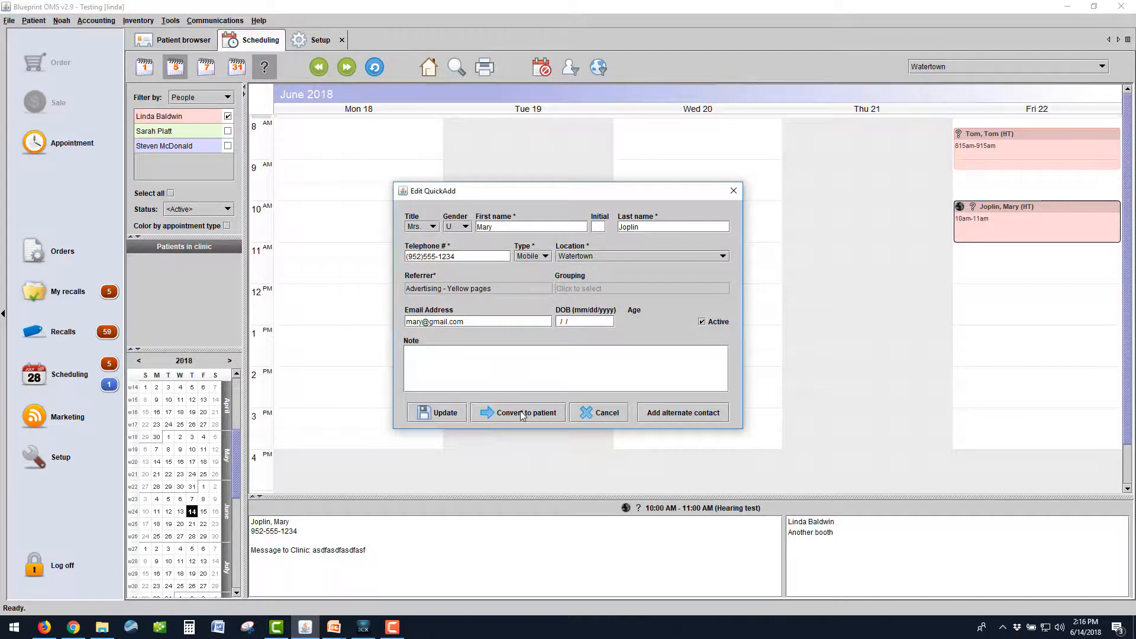
pyautogui.click(609, 412)
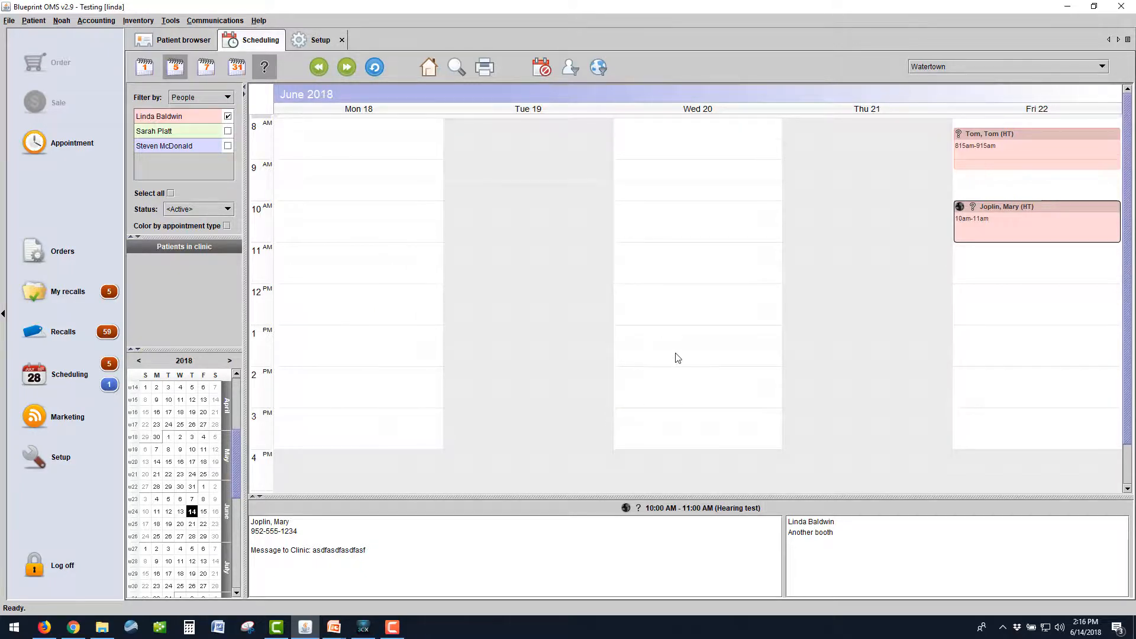